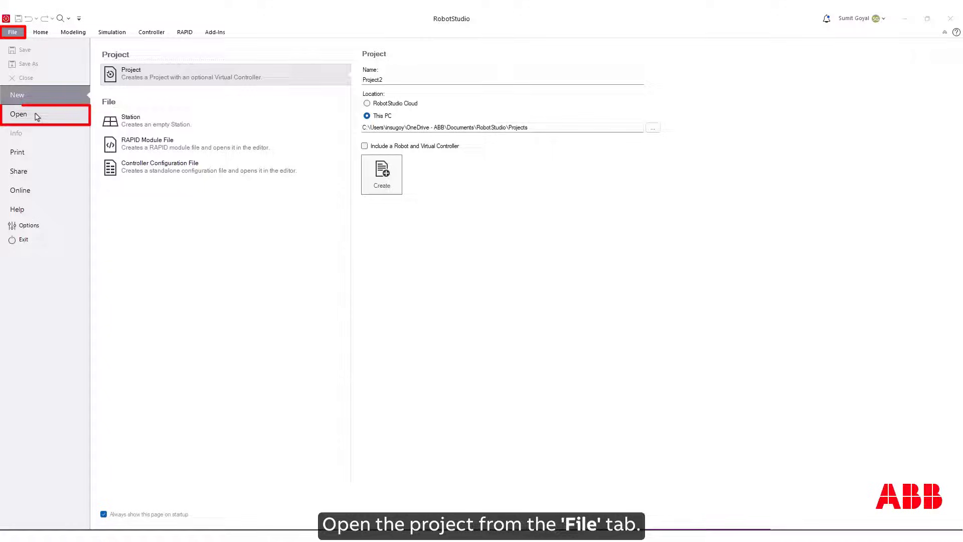
# Open the Project1 station from the File menu's recent projects list.
pyautogui.click(36, 114)
pyautogui.click(295, 178)
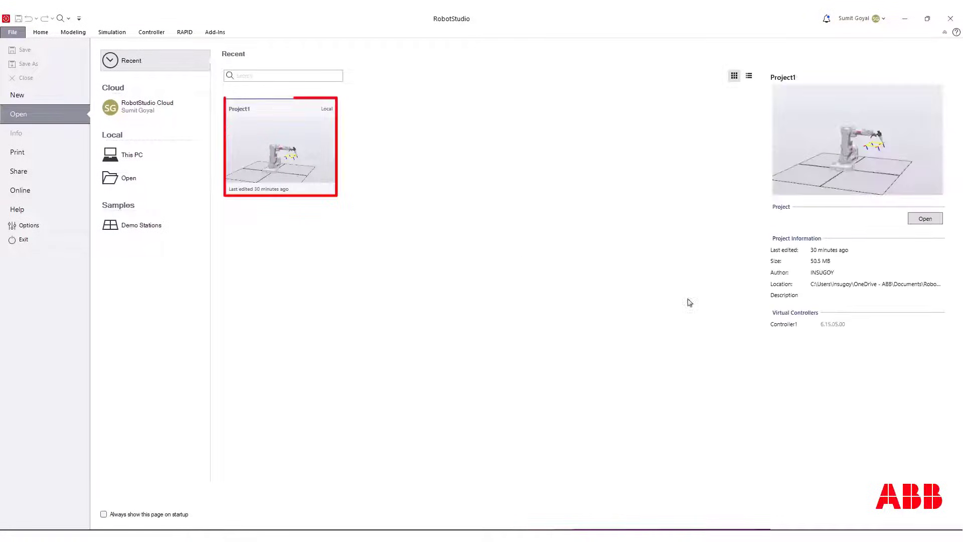
pyautogui.click(925, 219)
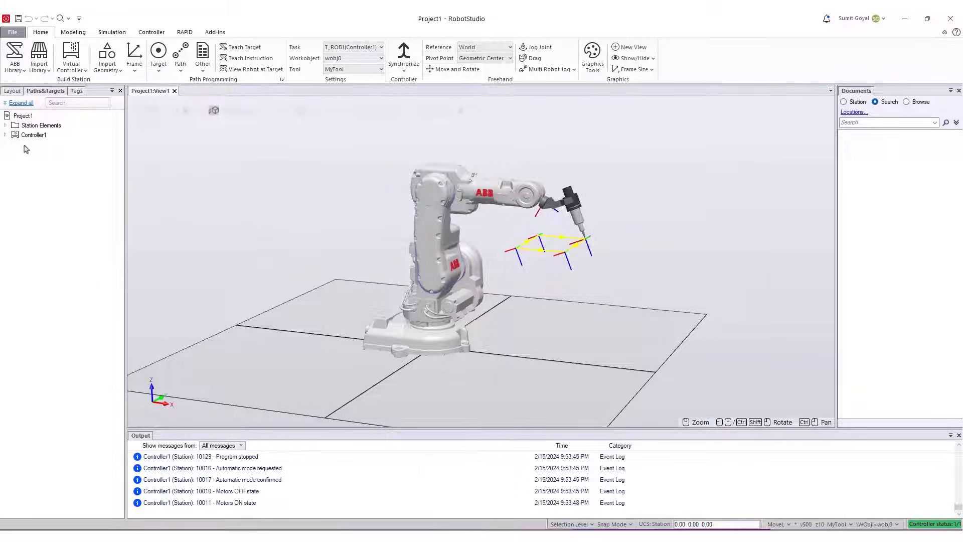
# Expand Controller1 > T_ROB1 > Paths & Procedures and delete Path_10.
pyautogui.click(5, 136)
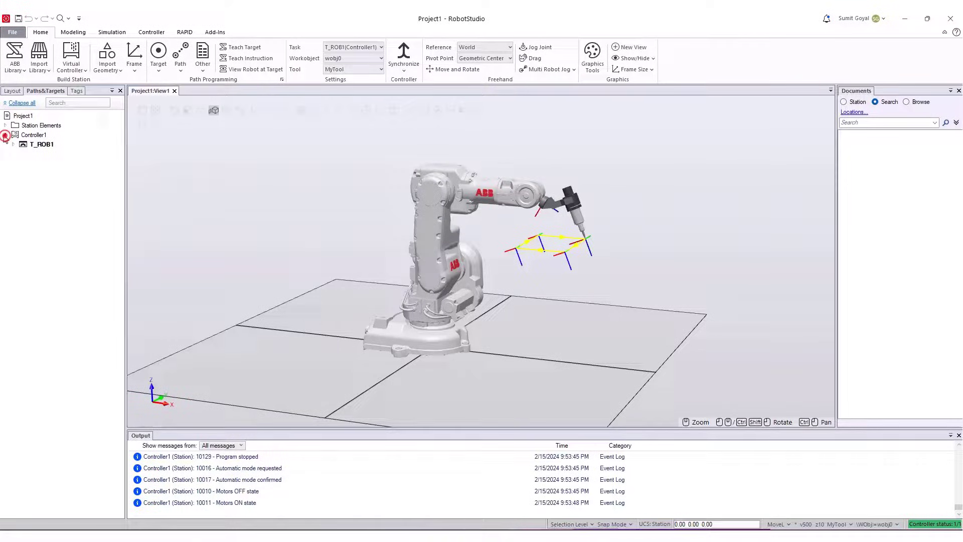
pyautogui.click(13, 144)
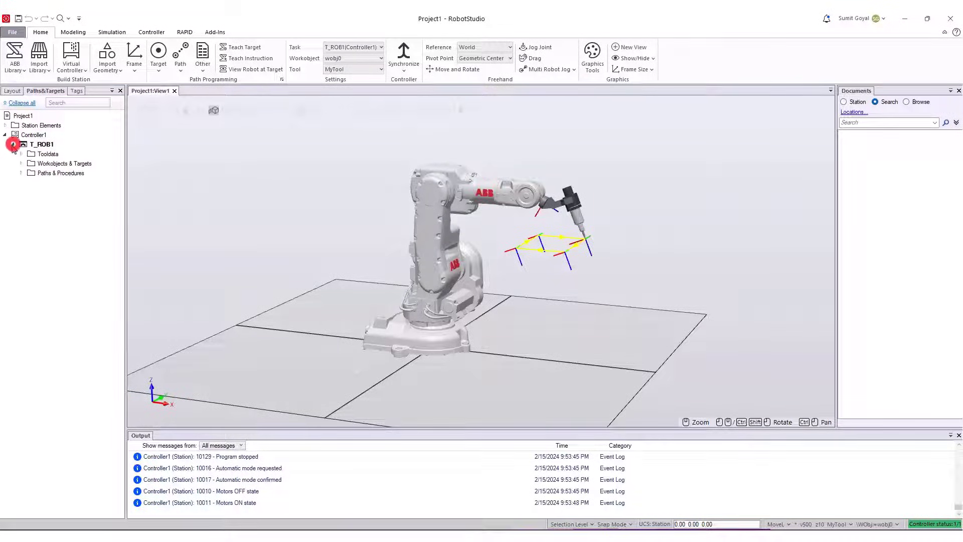
pyautogui.click(20, 173)
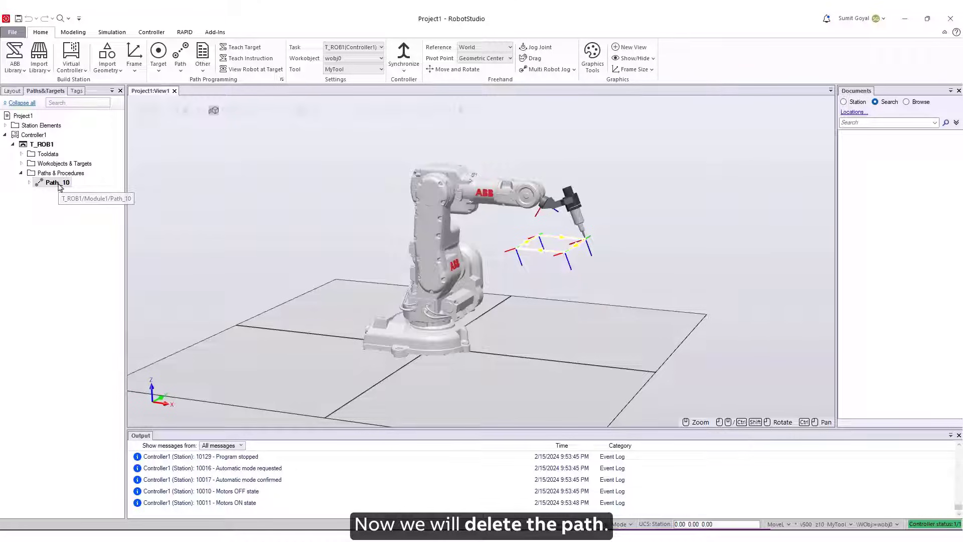
pyautogui.rightClick(58, 183)
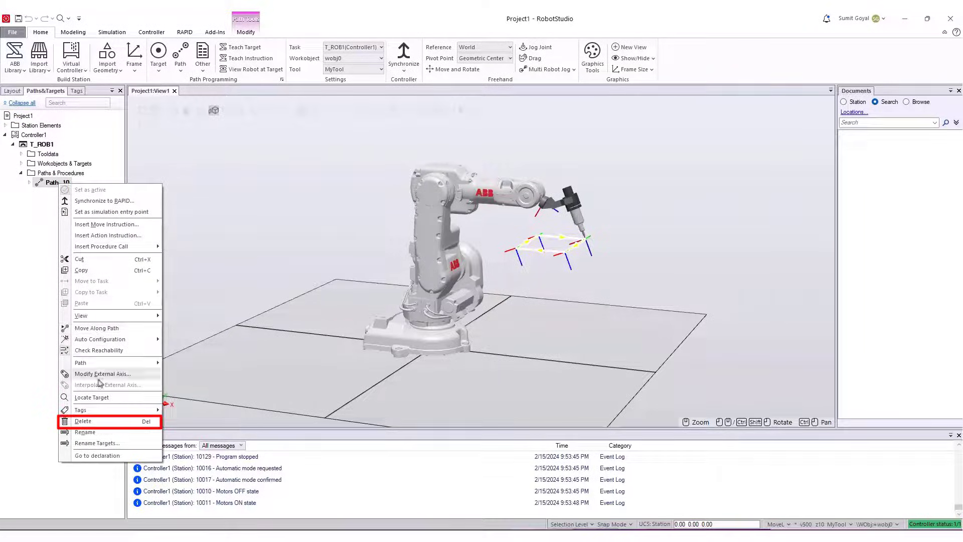
pyautogui.click(96, 422)
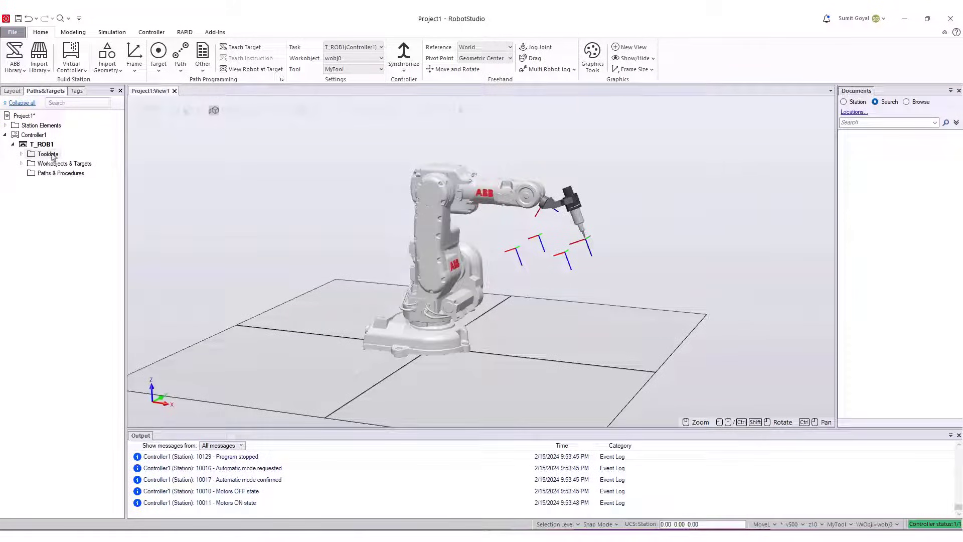
# Delete Target_10 through Target_40 under wobj0 > wobj0_of in Workobjects & Targets.
pyautogui.click(21, 164)
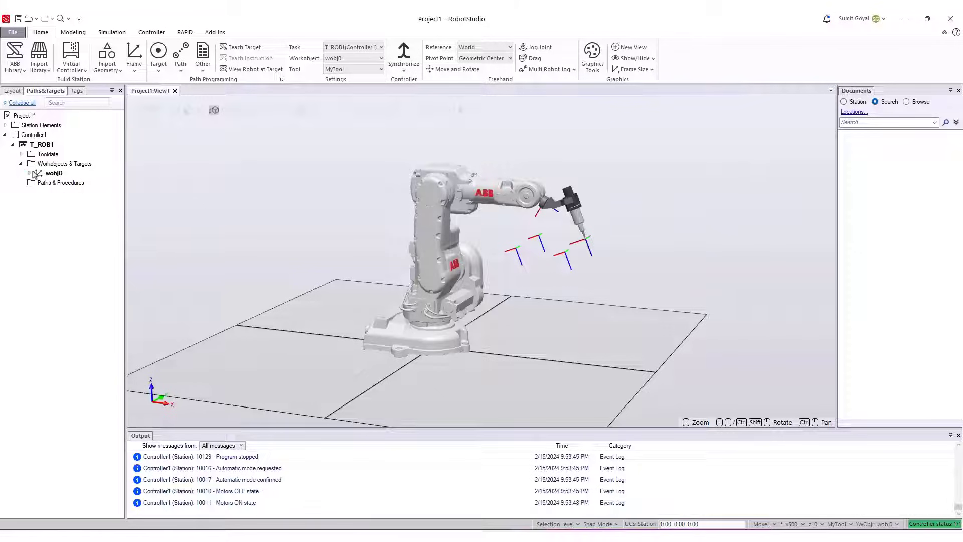
pyautogui.click(30, 173)
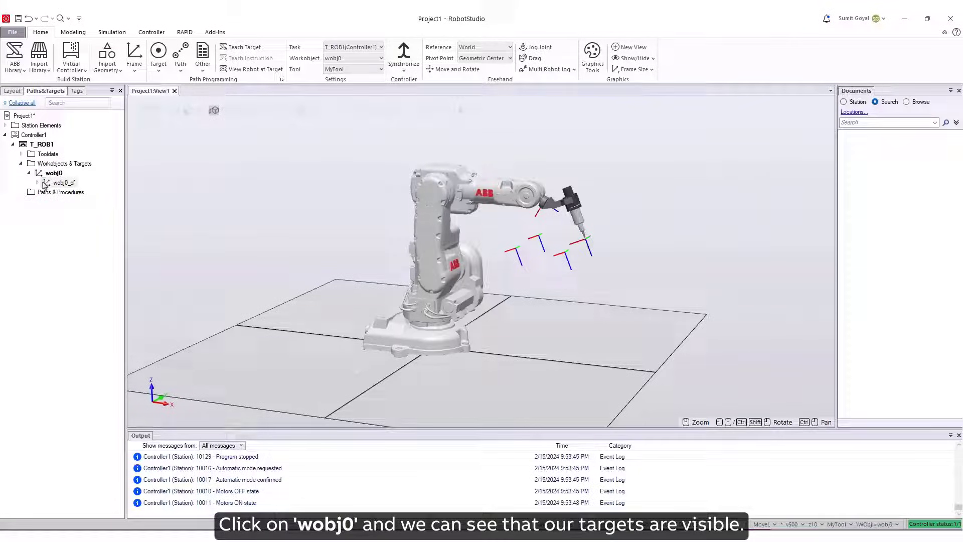
pyautogui.click(38, 183)
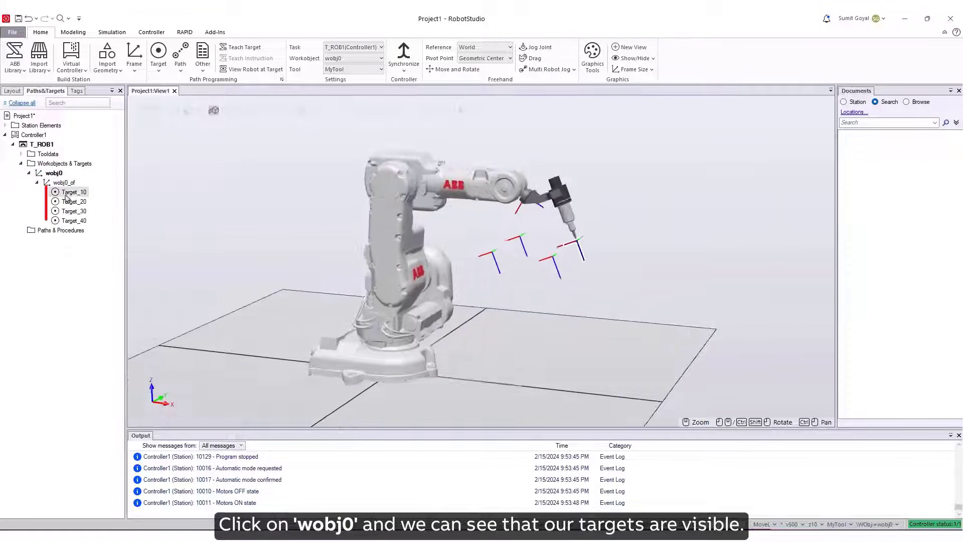
pyautogui.keyDown('shift'); pyautogui.click(78, 222); pyautogui.keyUp('shift')
pyautogui.rightClick(78, 224)
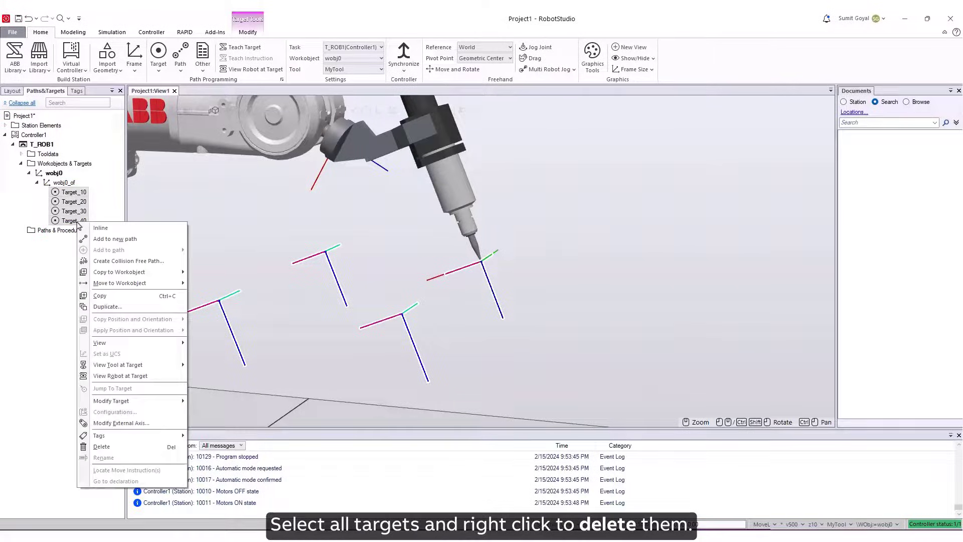
pyautogui.click(97, 446)
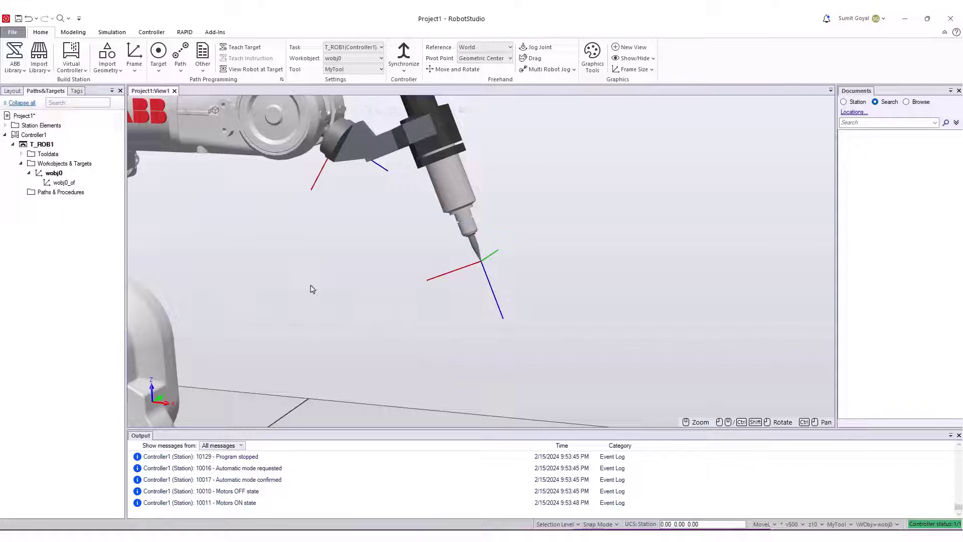
pyautogui.scroll(-6, 331, 271)
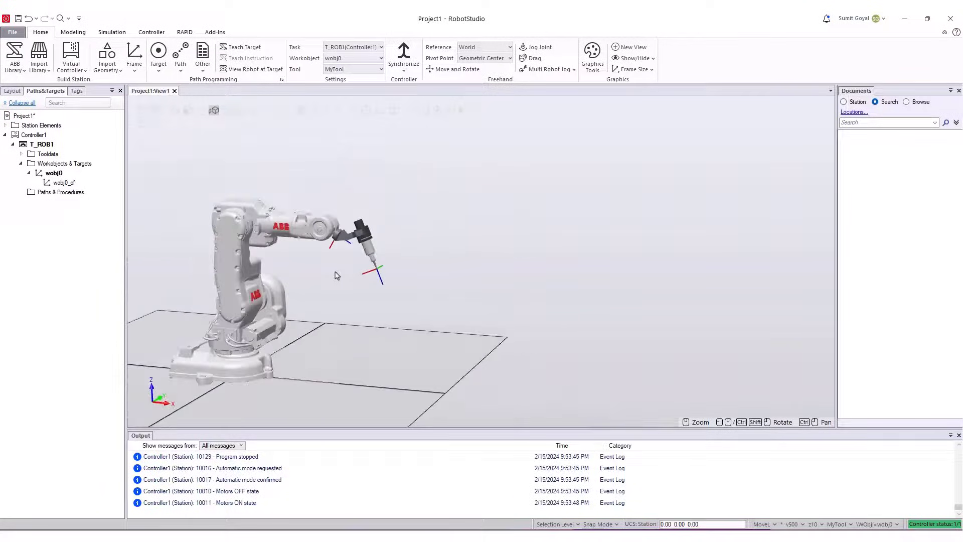
# Import the propeller table from the Training Objects library into the station.
pyautogui.keyDown('ctrl'); pyautogui.keyDown('shift'); pyautogui.moveTo(335, 266); pyautogui.dragTo(419, 298); pyautogui.keyUp('shift'); pyautogui.keyUp('ctrl')
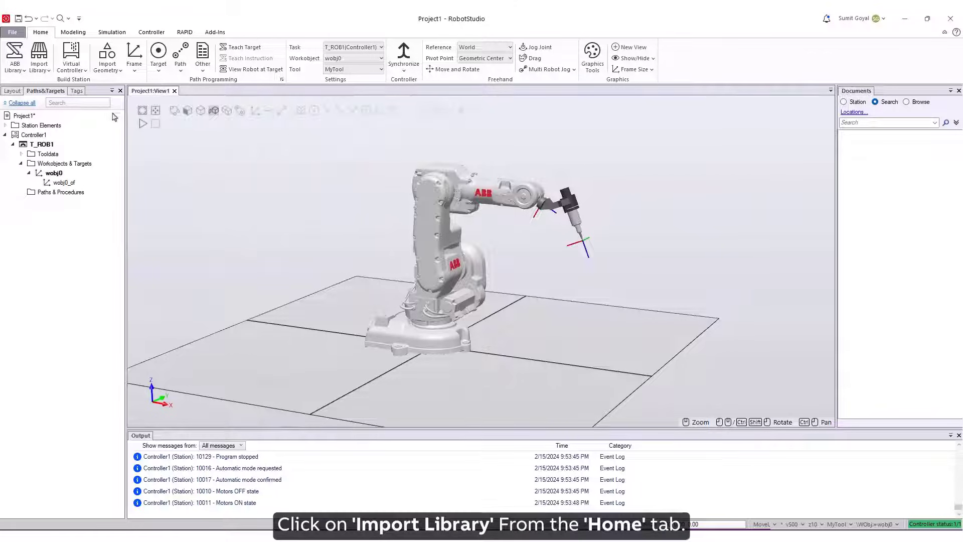
pyautogui.click(39, 56)
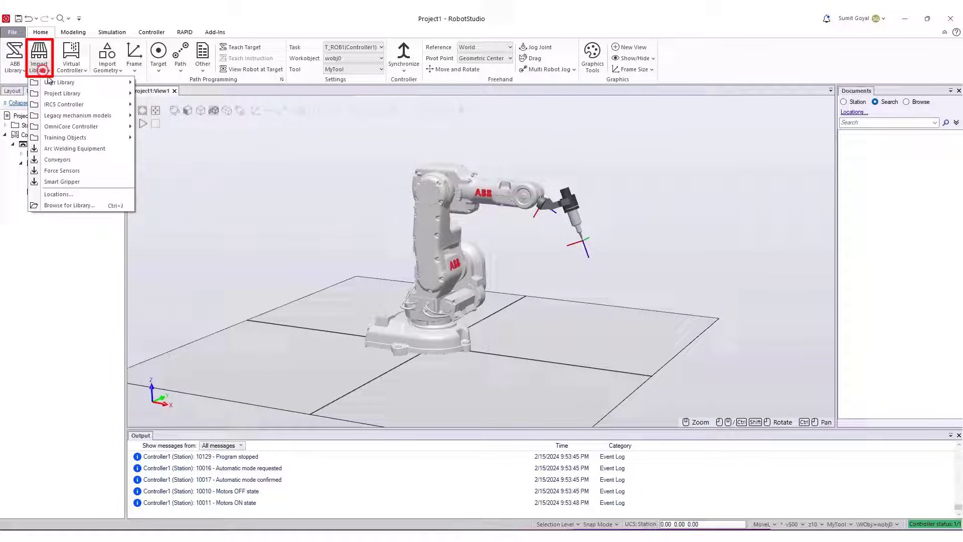
pyautogui.click(111, 138)
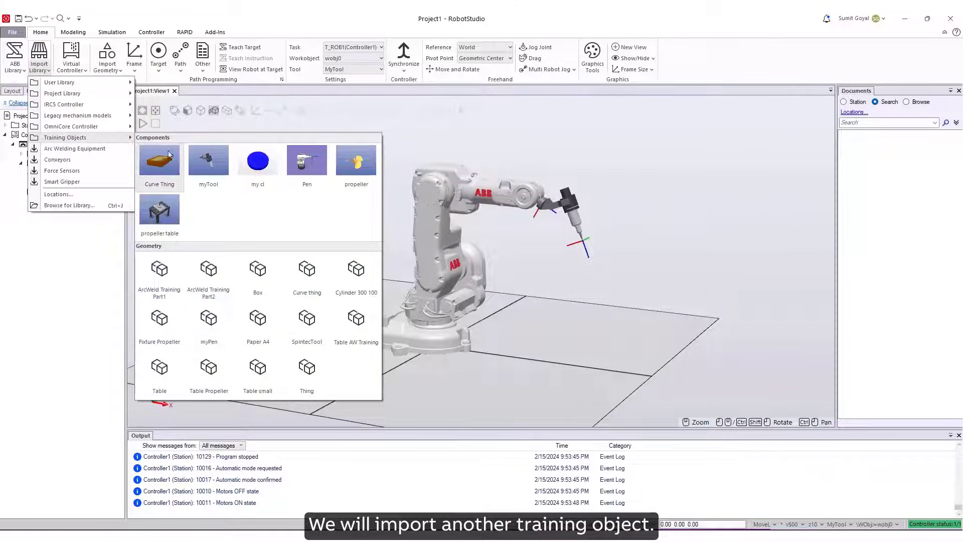
pyautogui.click(156, 217)
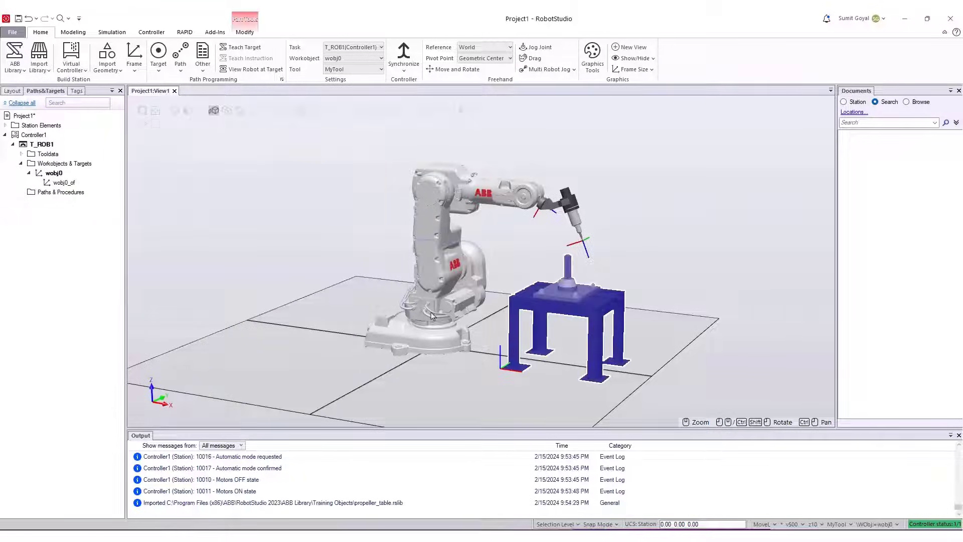
pyautogui.click(620, 269)
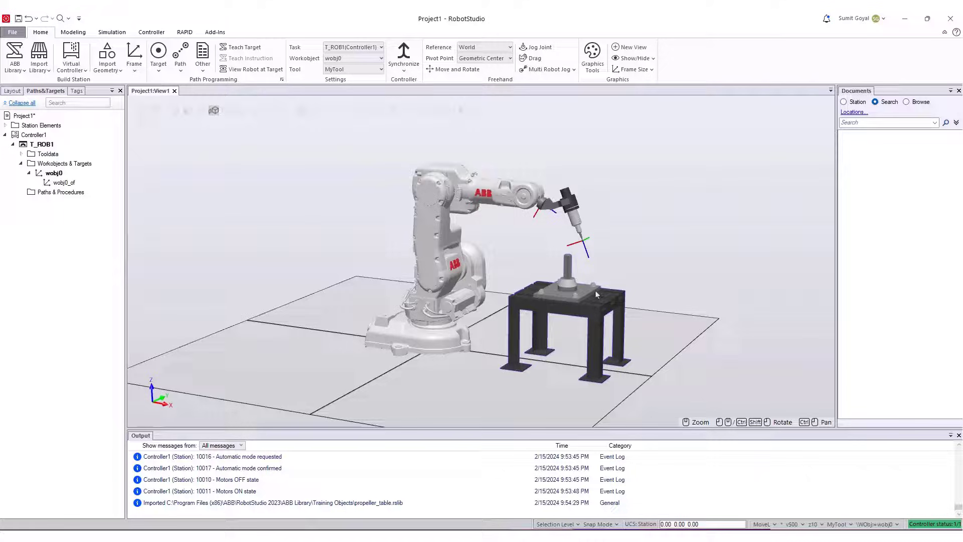
# Slide the propeller table along its X axis with Freehand Move in front of the robot.
pyautogui.keyDown('ctrl'); pyautogui.keyDown('shift'); pyautogui.moveTo(596, 294); pyautogui.dragTo(513, 282); pyautogui.keyUp('shift'); pyautogui.keyUp('ctrl')
pyautogui.click(351, 317)
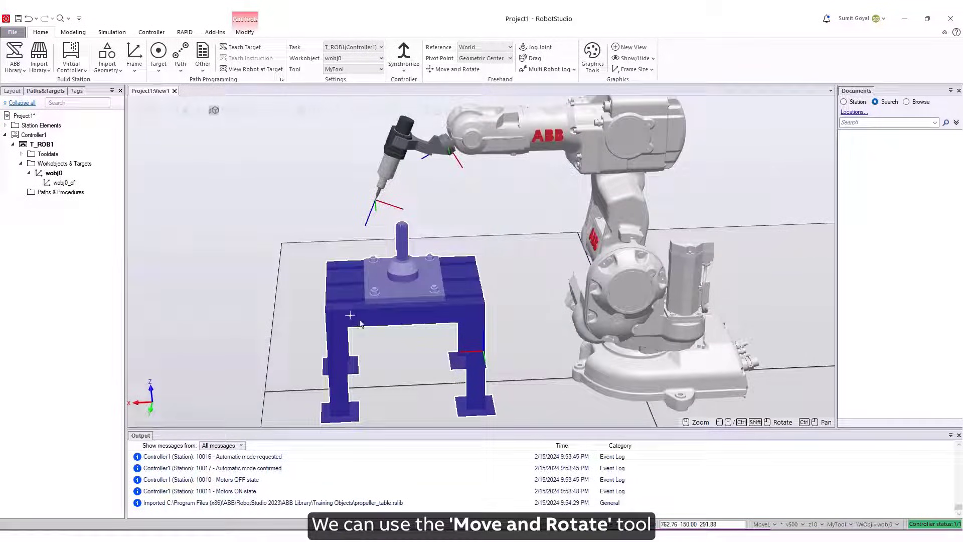
pyautogui.click(453, 69)
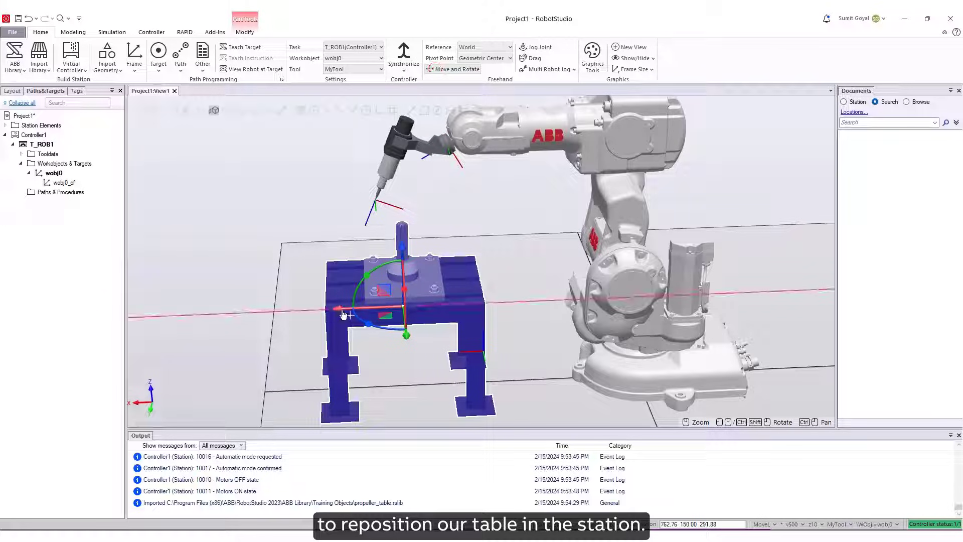
pyautogui.moveTo(344, 313); pyautogui.dragTo(312, 327)
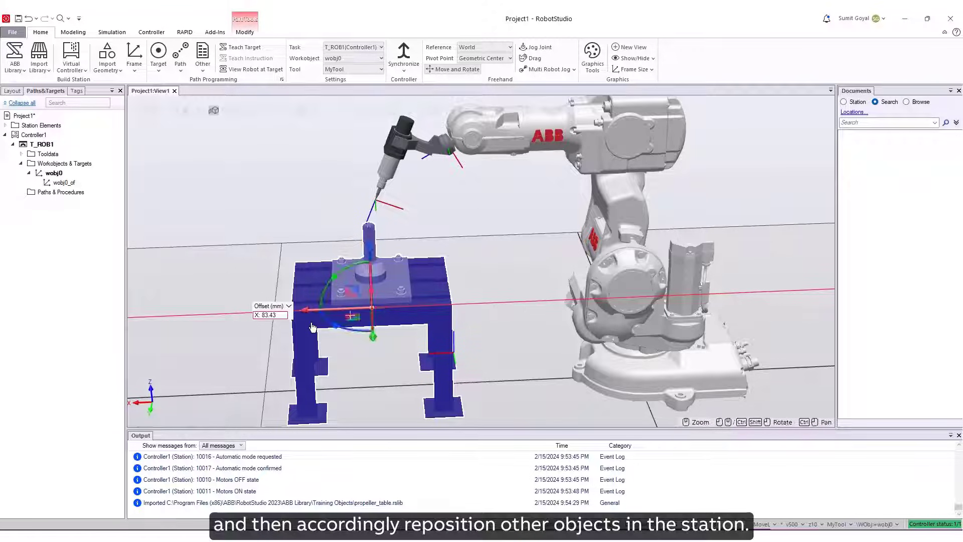
pyautogui.click(263, 251)
pyautogui.keyDown('ctrl'); pyautogui.keyDown('shift'); pyautogui.moveTo(262, 260); pyautogui.dragTo(423, 259); pyautogui.keyUp('shift'); pyautogui.keyUp('ctrl')
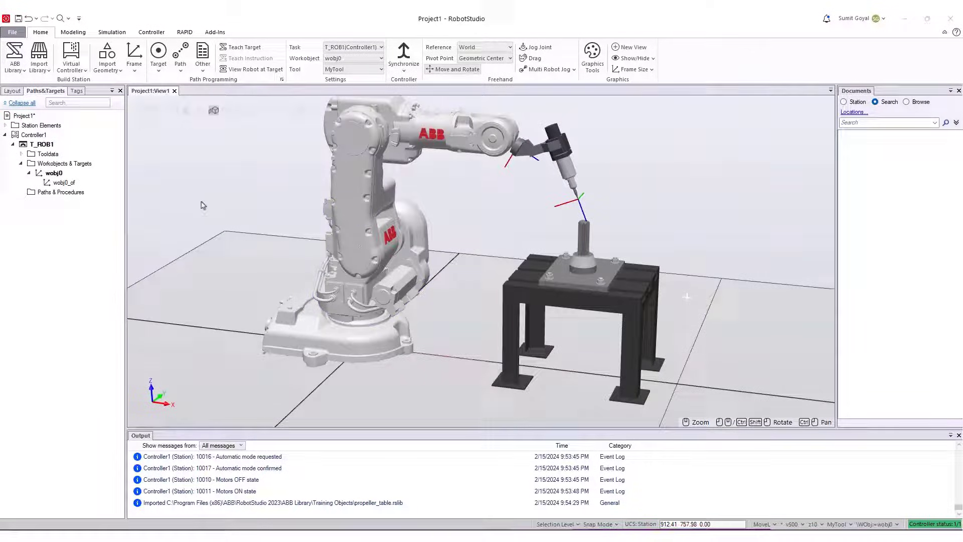
# Show the IRB140 robot's work envelope as a 3D volume.
pyautogui.click(12, 91)
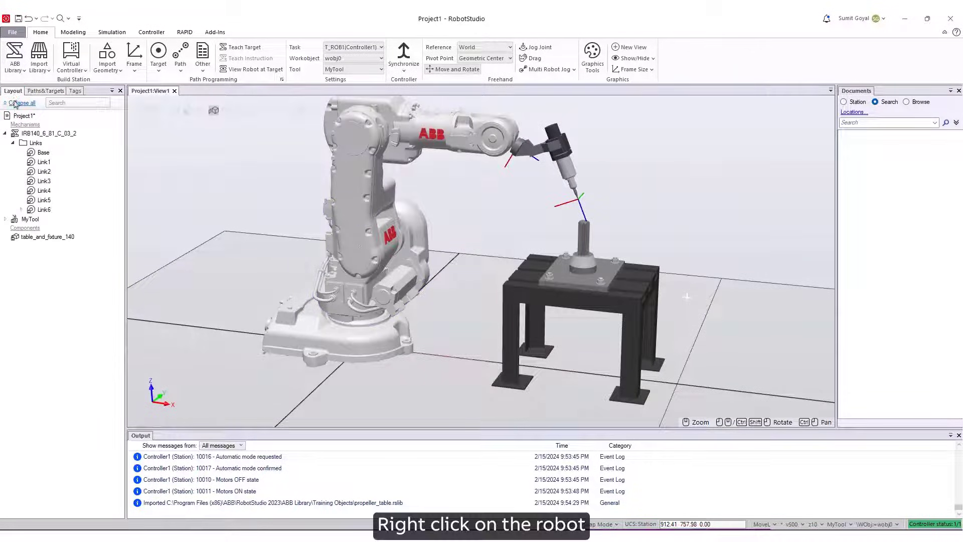
pyautogui.click(40, 135)
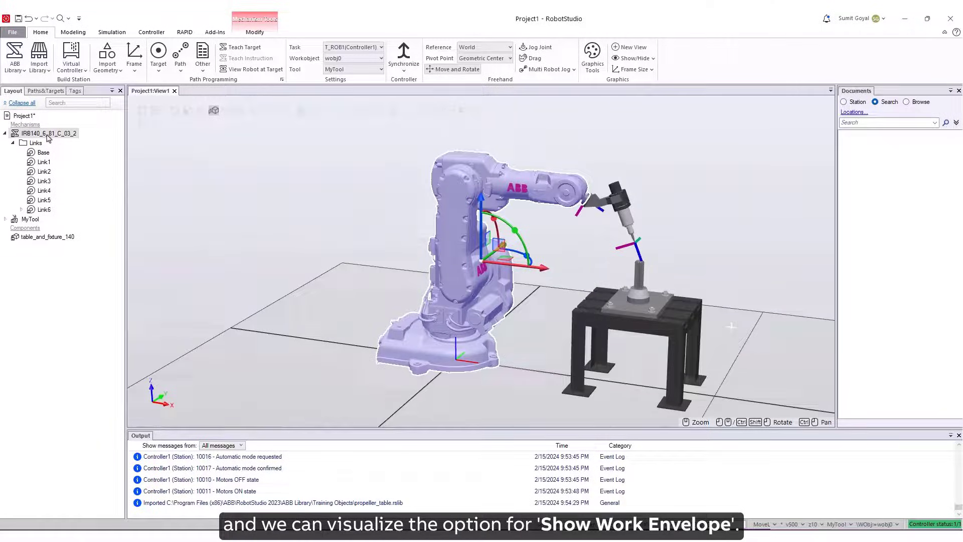
pyautogui.rightClick(47, 136)
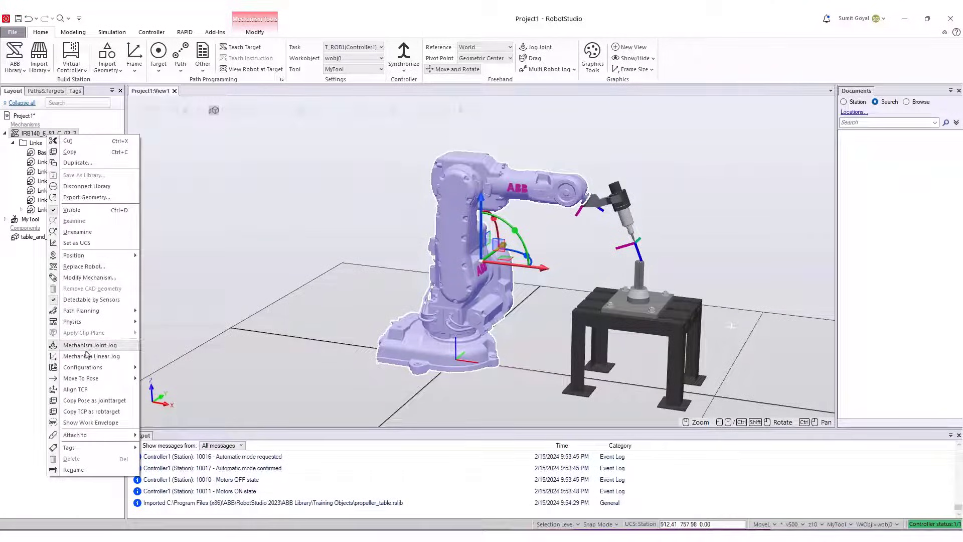
pyautogui.click(79, 422)
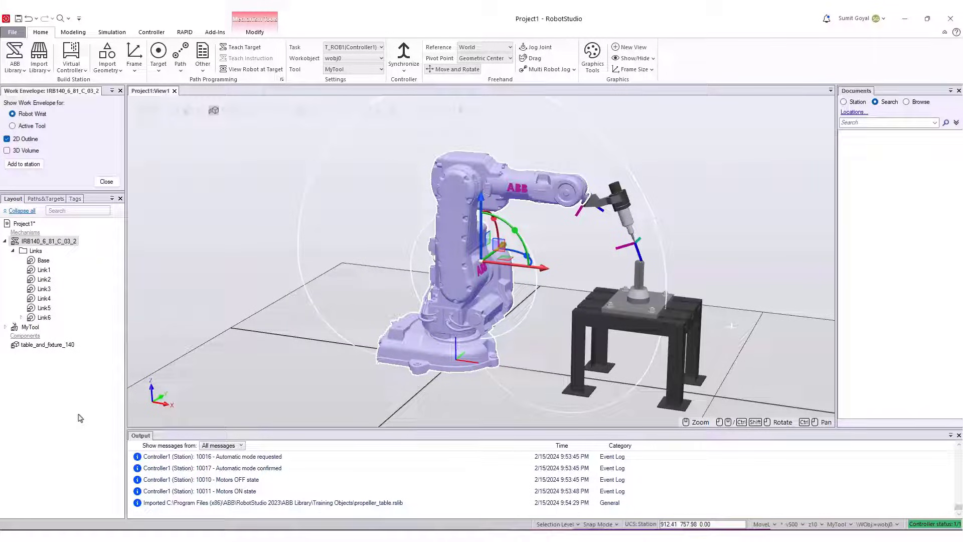
pyautogui.click(7, 151)
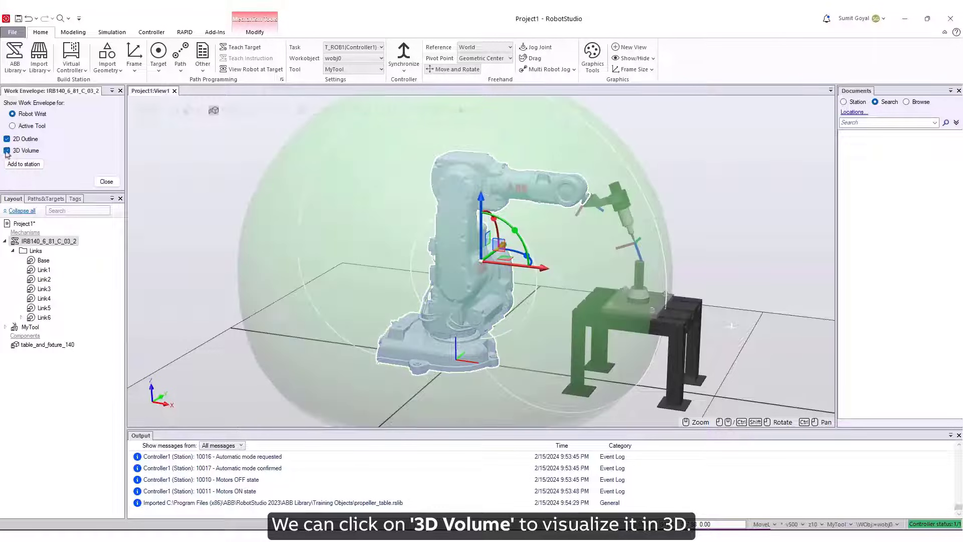
# Move the propeller table -65.08 mm along X, then close the work envelope settings.
pyautogui.keyDown('ctrl'); pyautogui.keyDown('shift'); pyautogui.moveTo(702, 315); pyautogui.dragTo(672, 296); pyautogui.keyUp('shift'); pyautogui.keyUp('ctrl')
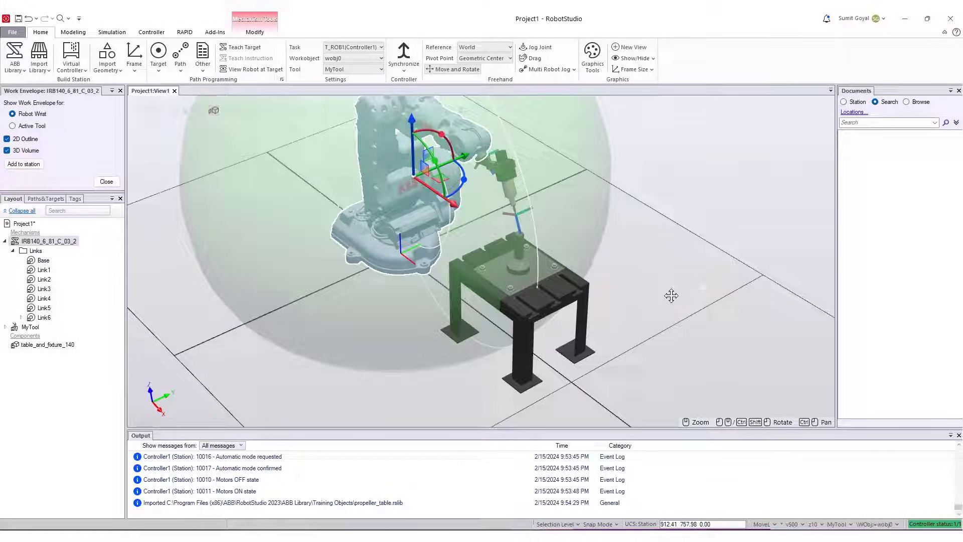
pyautogui.click(546, 310)
pyautogui.moveTo(551, 320); pyautogui.dragTo(556, 279)
pyautogui.click(597, 350)
pyautogui.moveTo(597, 350)
pyautogui.keyDown('ctrl'); pyautogui.keyDown('shift'); pyautogui.mouseDown()
pyautogui.moveTo(602, 337)
pyautogui.moveTo(612, 354)
pyautogui.mouseUp(); pyautogui.keyUp('shift'); pyautogui.keyUp('ctrl')
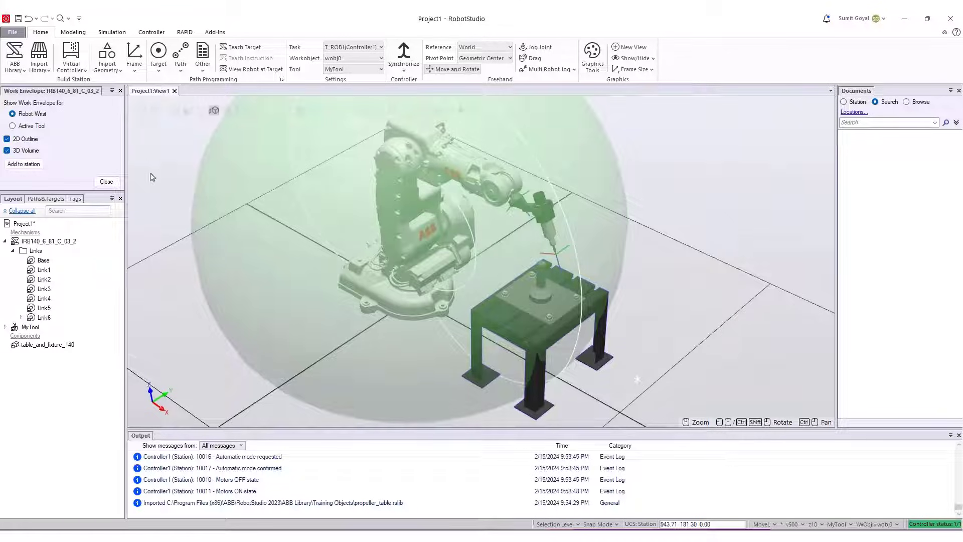
pyautogui.click(106, 181)
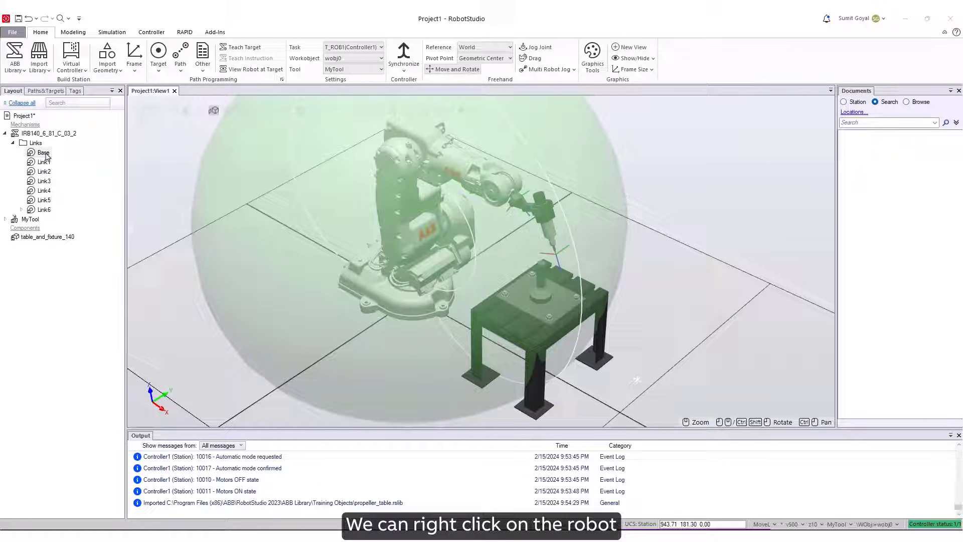
# Turn off Show Work Envelope for the IRB140 robot in the Layout tree.
pyautogui.rightClick(51, 133)
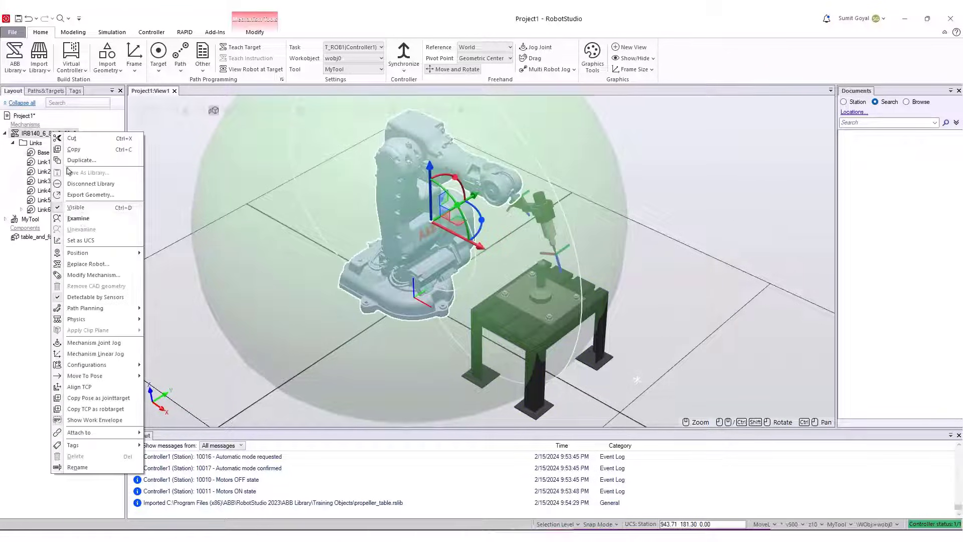
pyautogui.click(87, 421)
pyautogui.click(640, 360)
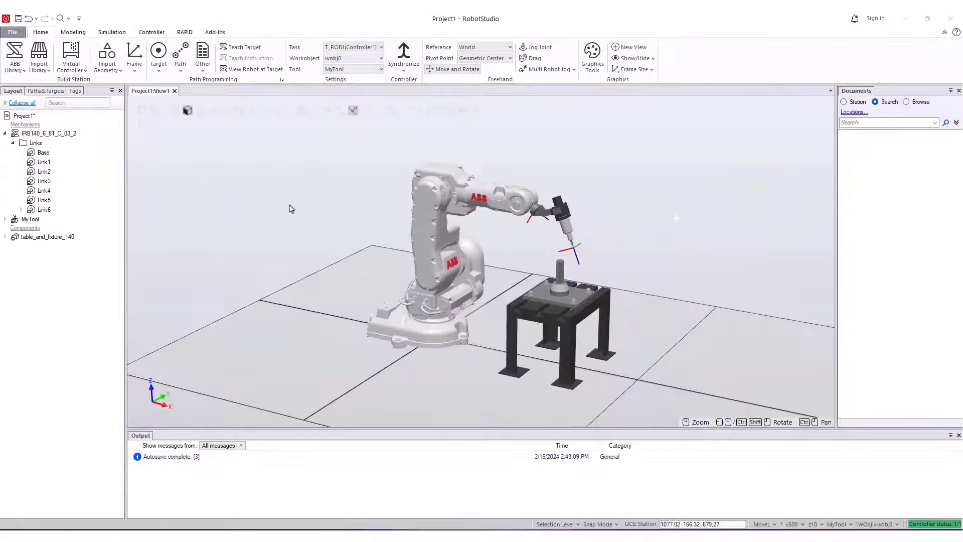
# Start a new workobject with a three-point frame, using Surface Selection and Snap Edge.
pyautogui.click(202, 72)
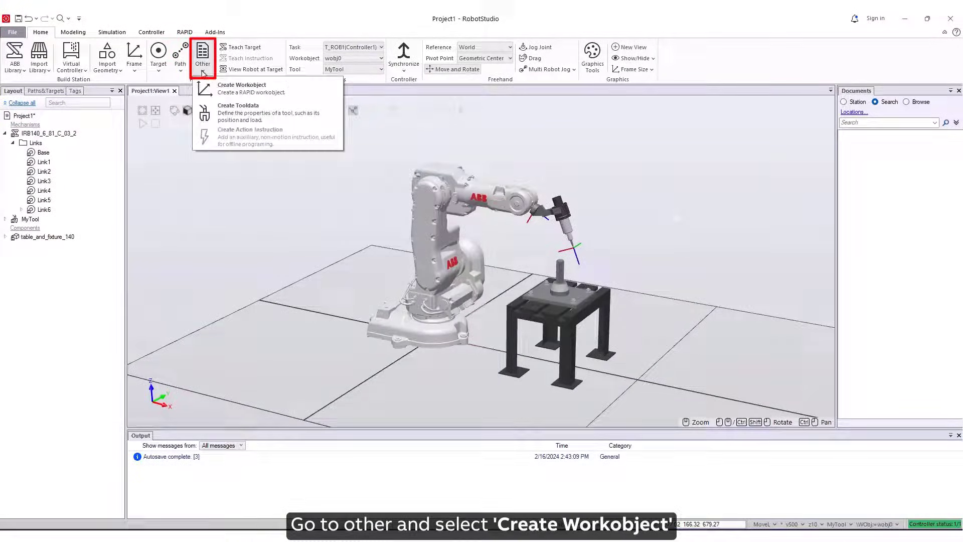
pyautogui.click(230, 84)
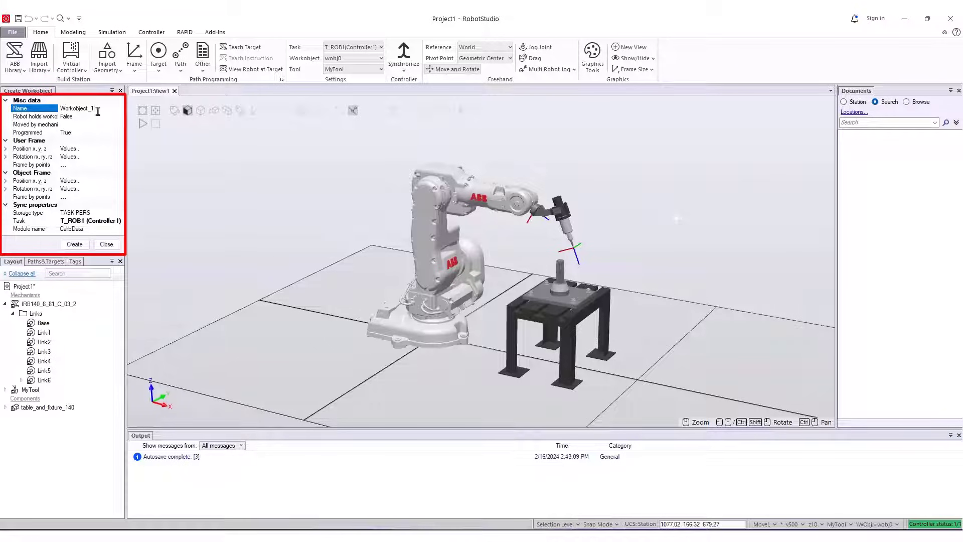
pyautogui.click(63, 164)
pyautogui.click(116, 165)
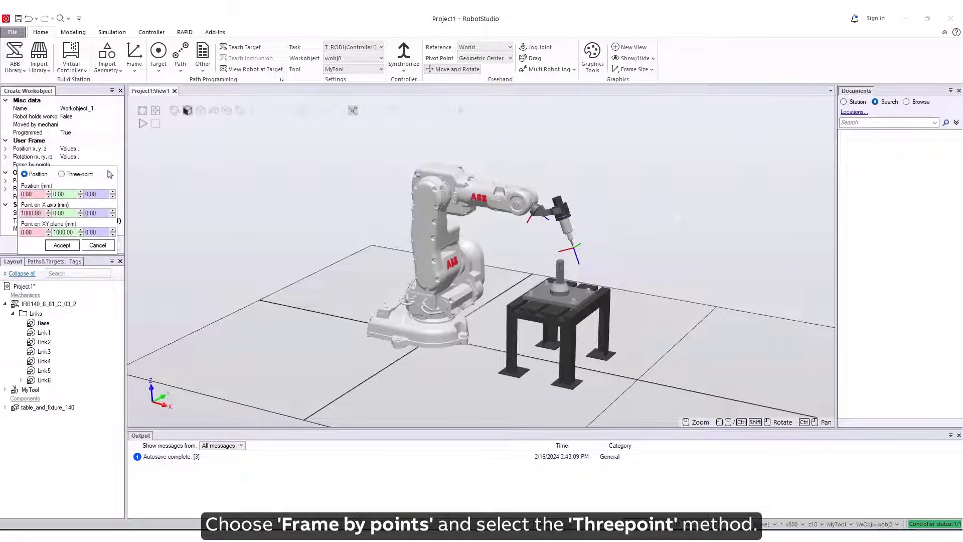
pyautogui.click(61, 174)
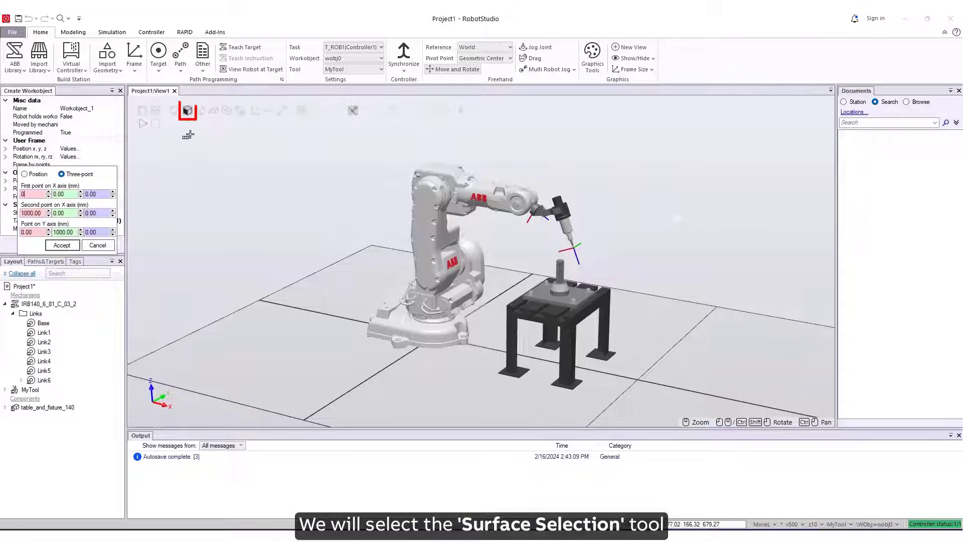
pyautogui.click(187, 111)
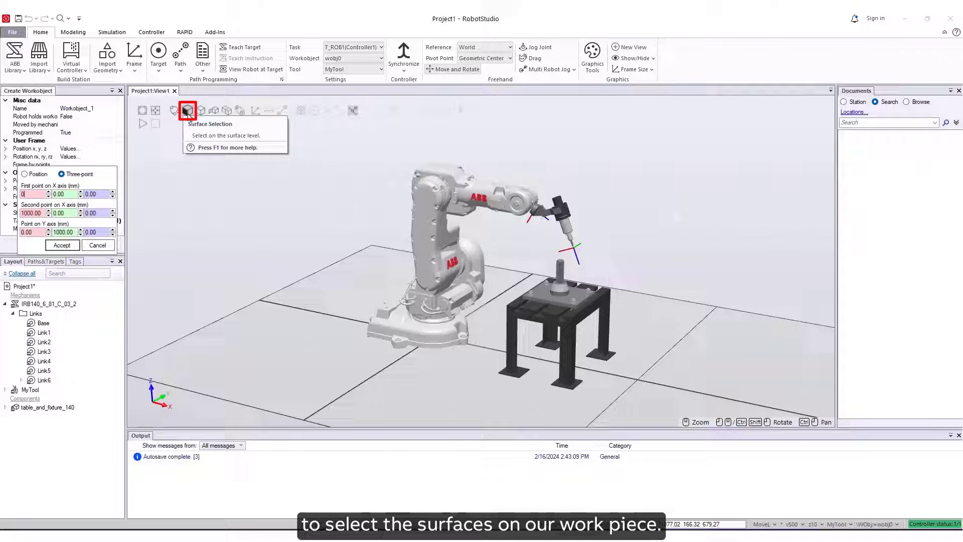
pyautogui.click(353, 111)
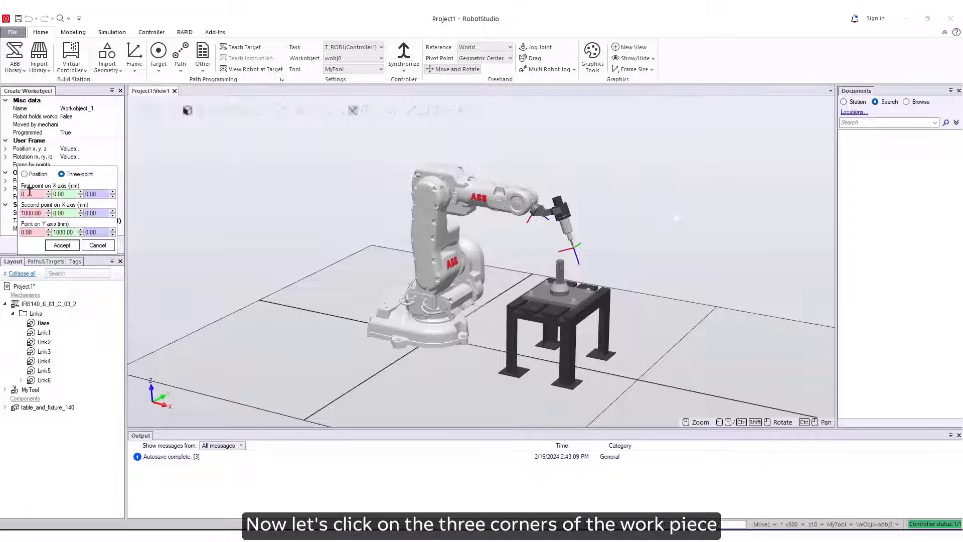
# Pick the table corner, an X-axis point and a Y-axis point, and accept them.
pyautogui.scroll(3, 516, 313)
pyautogui.scroll(5, 516, 313)
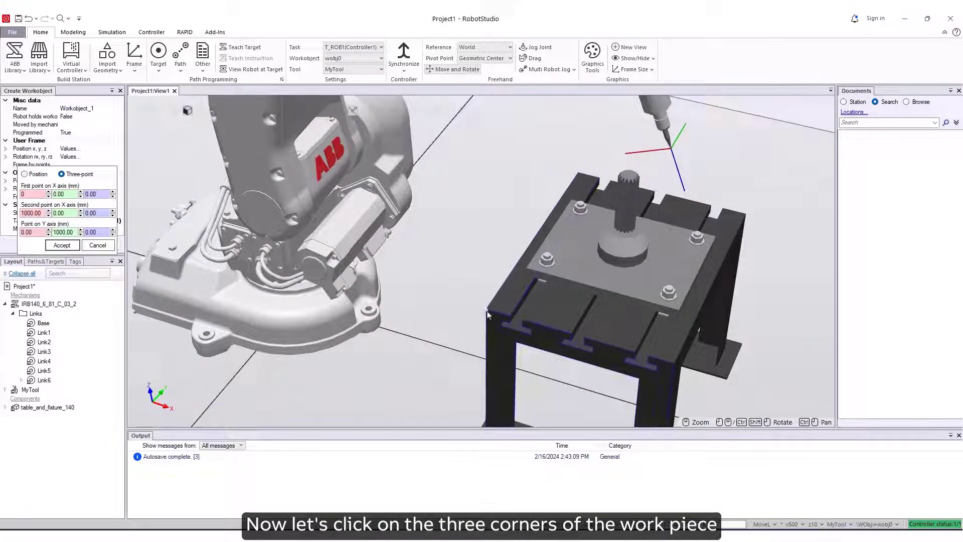
pyautogui.click(489, 311)
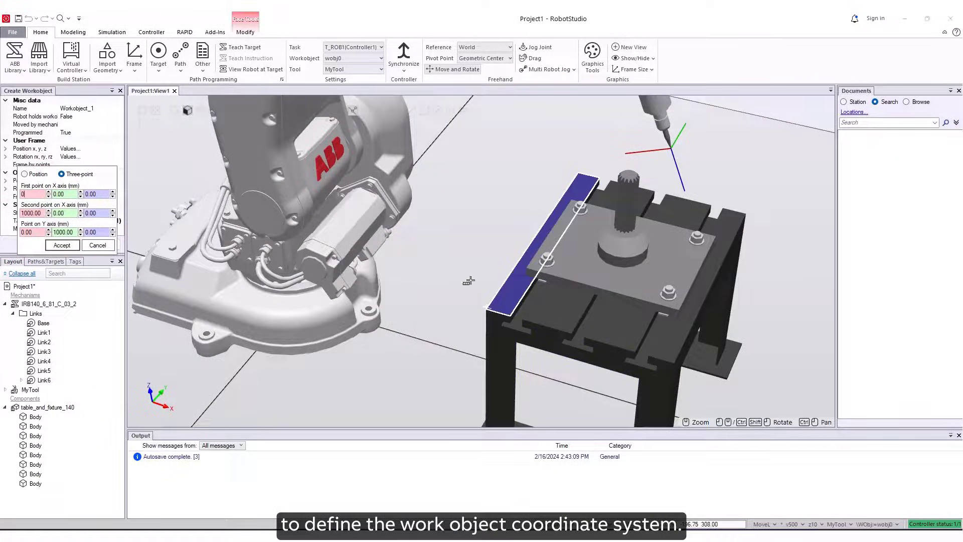
pyautogui.click(488, 310)
pyautogui.click(541, 326)
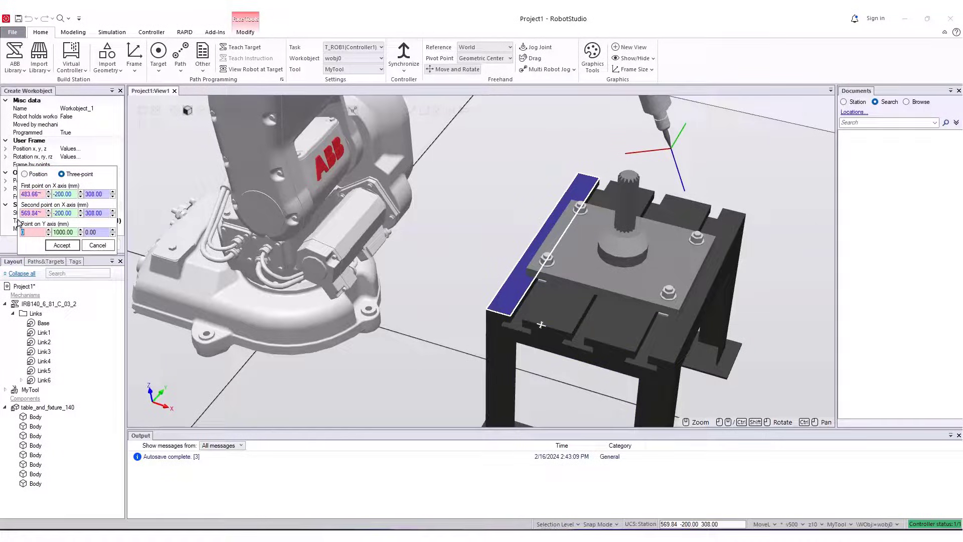
pyautogui.click(512, 277)
pyautogui.click(62, 245)
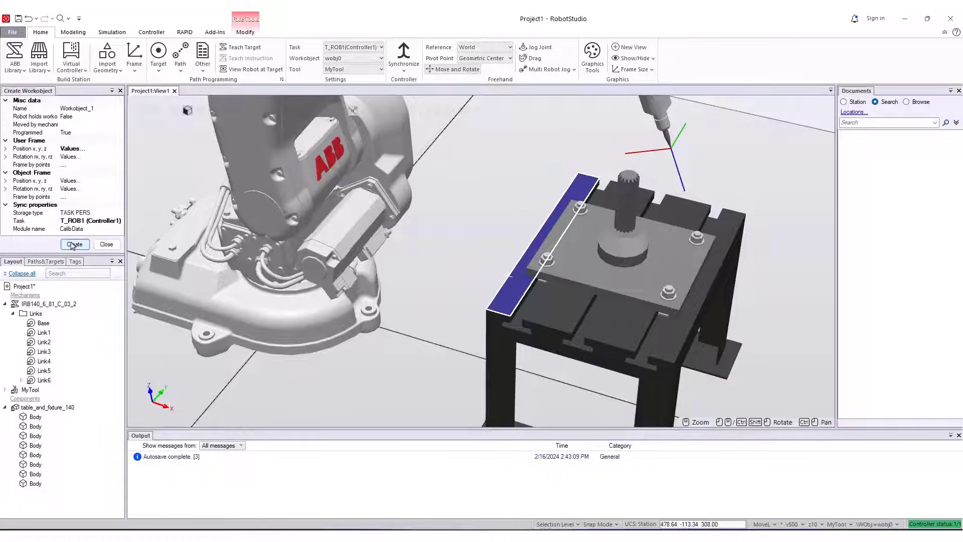
# Create Workobject_1, then show the Paths&Targets tree with Surface Selection and Snap End on.
pyautogui.click(75, 244)
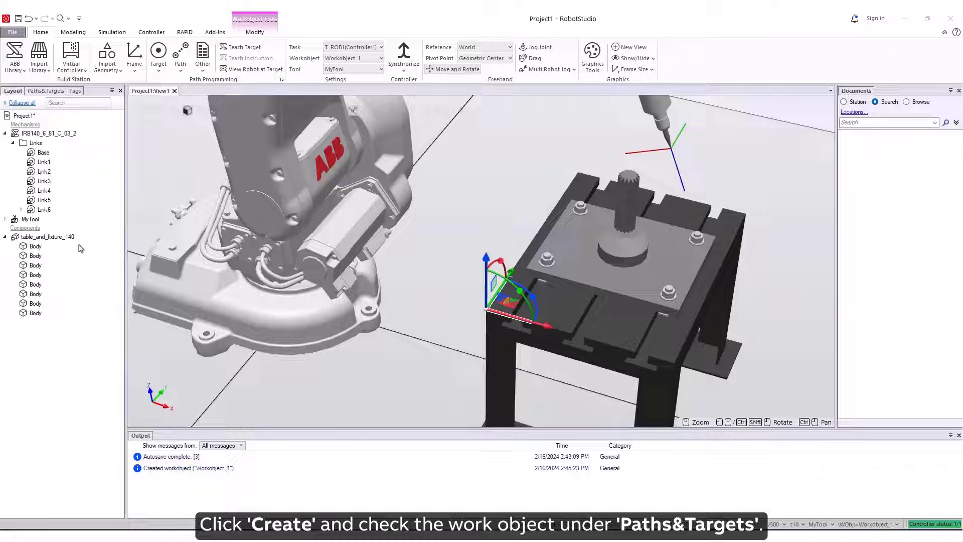
pyautogui.click(407, 334)
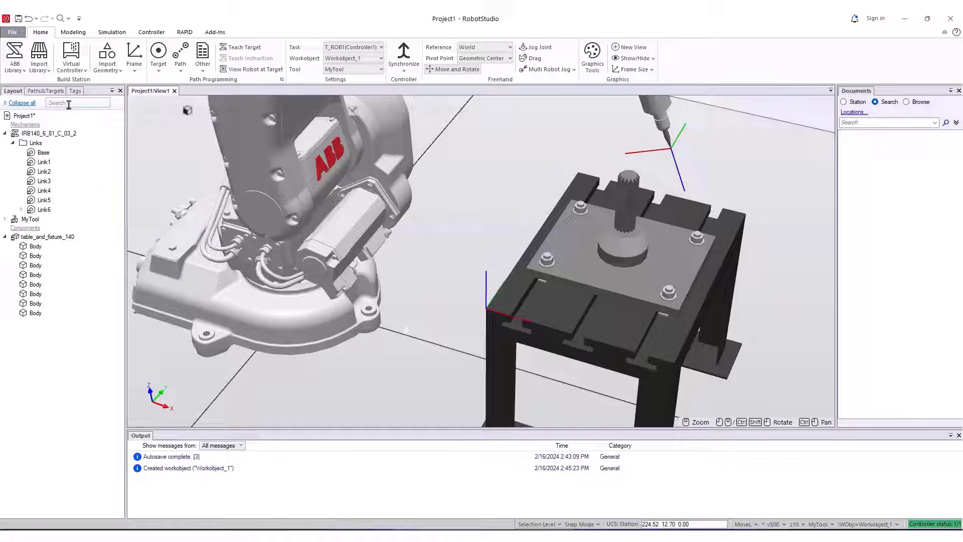
pyautogui.click(46, 91)
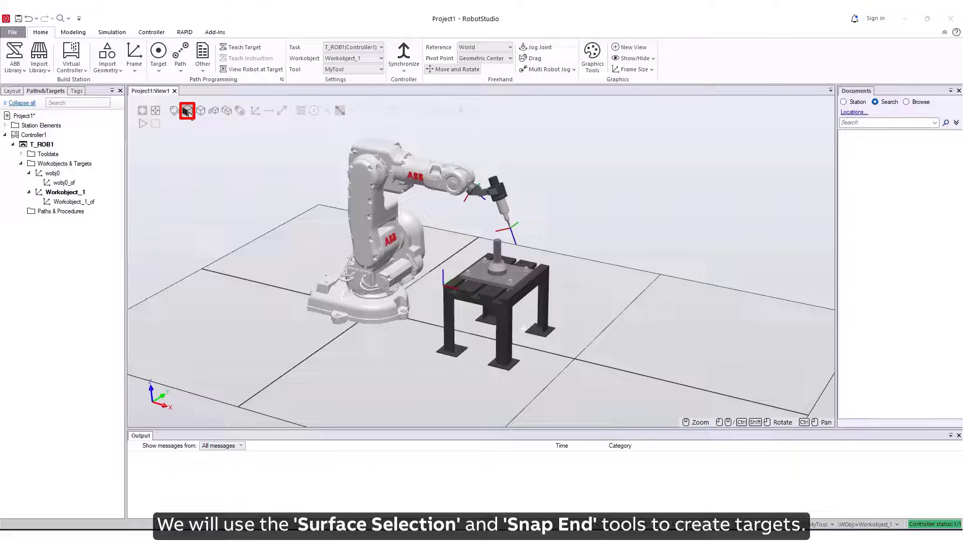
pyautogui.click(187, 111)
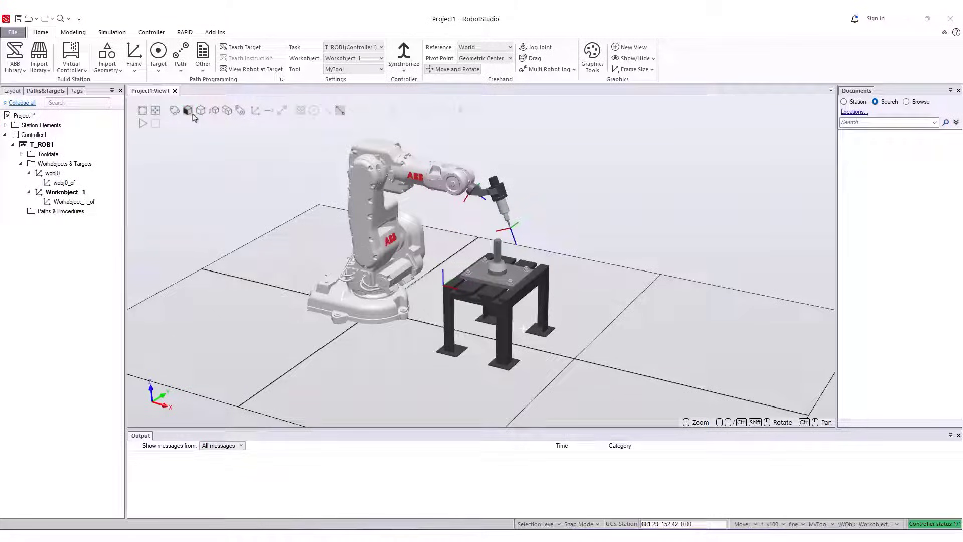
pyautogui.click(341, 111)
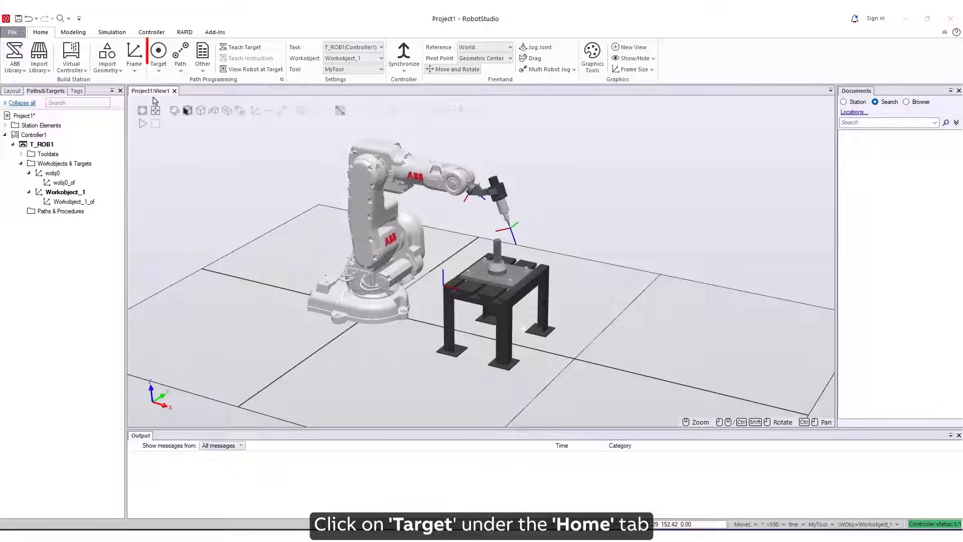
# Create Target_10 to Target_40 at the plate's four corners on the table.
pyautogui.click(159, 73)
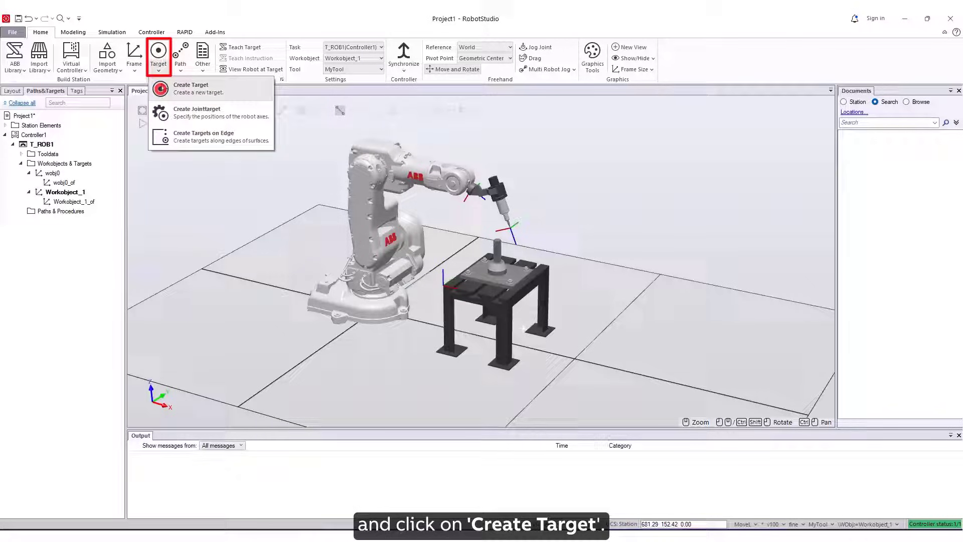
pyautogui.click(164, 91)
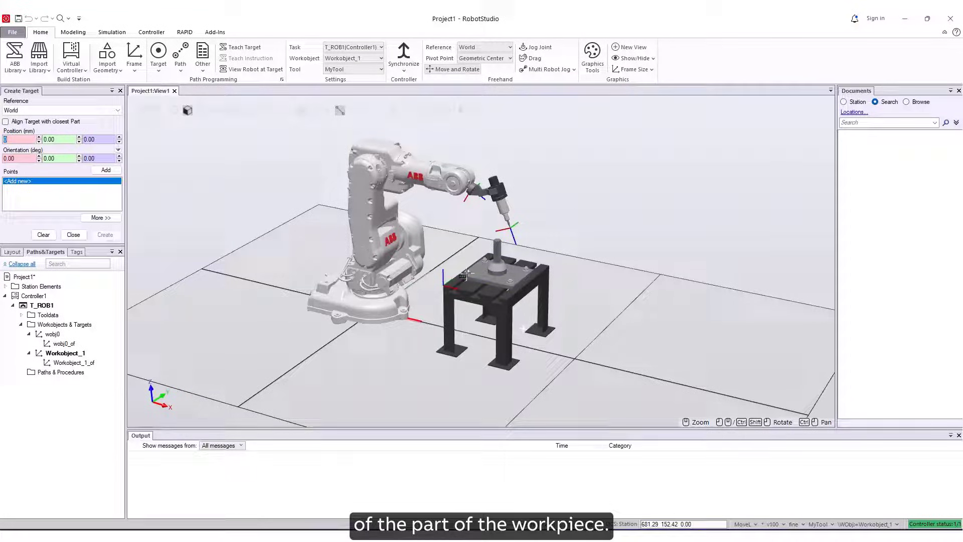
pyautogui.scroll(5, 464, 271)
pyautogui.scroll(2, 465, 279)
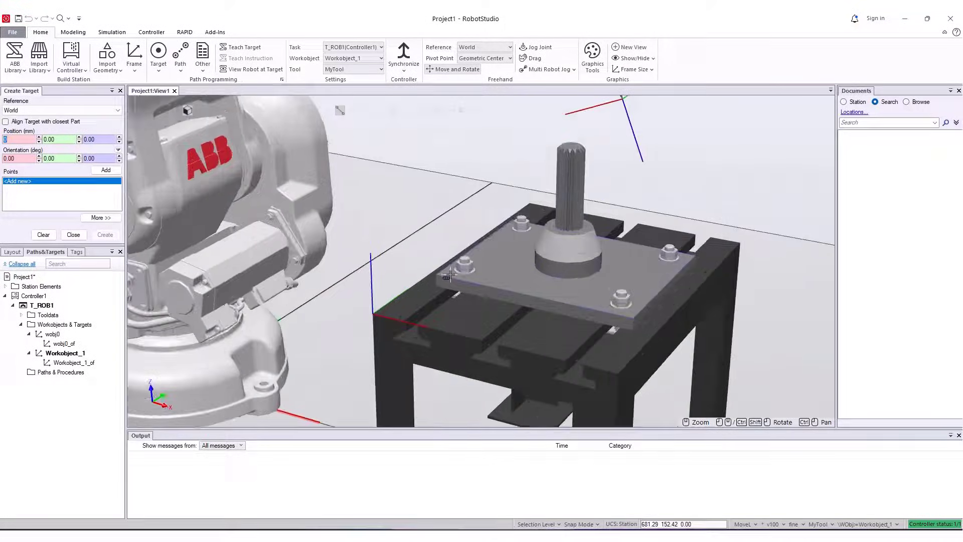
pyautogui.click(510, 222)
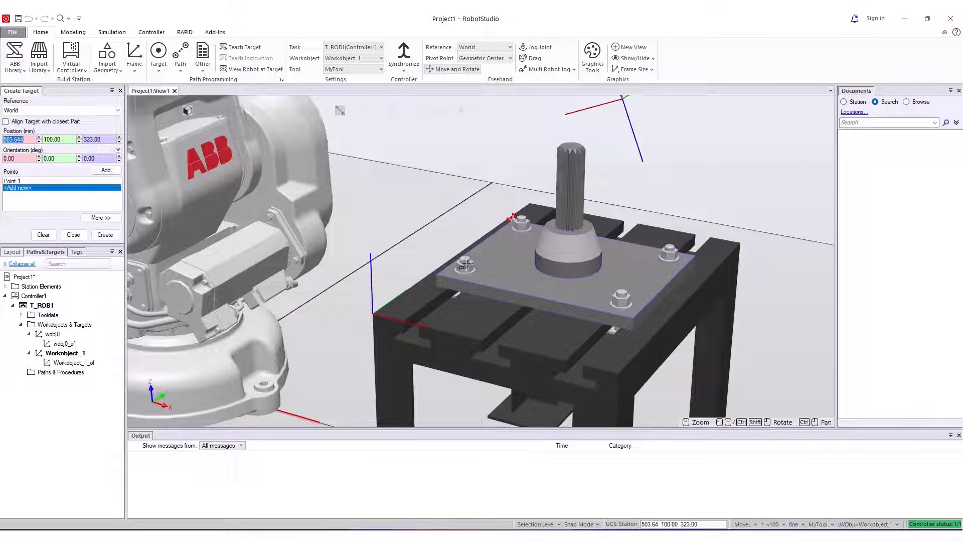
pyautogui.click(439, 278)
pyautogui.click(631, 319)
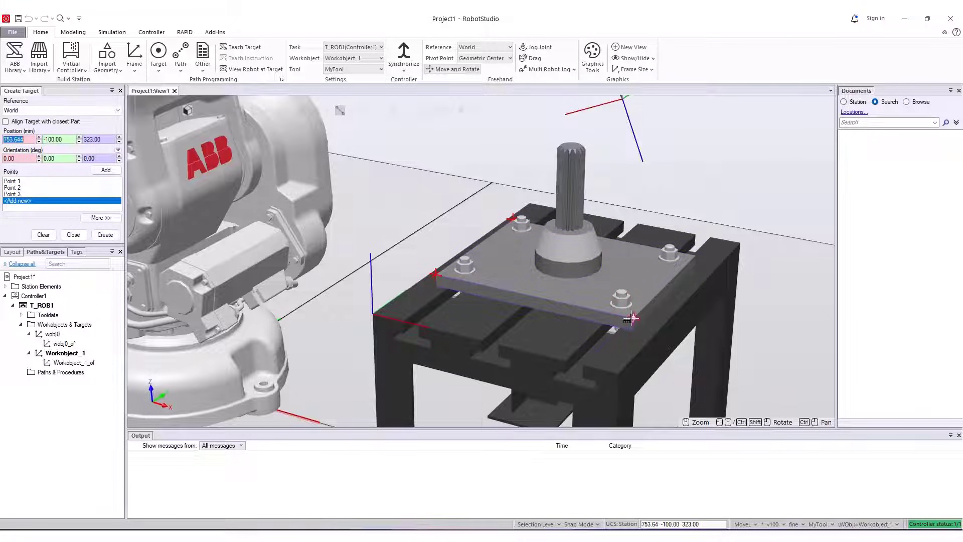
pyautogui.click(692, 256)
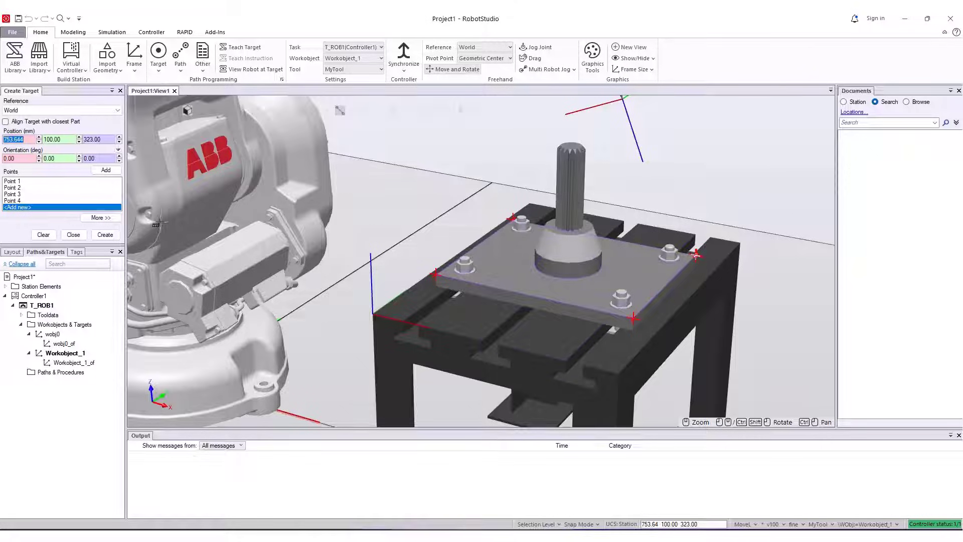
pyautogui.click(106, 234)
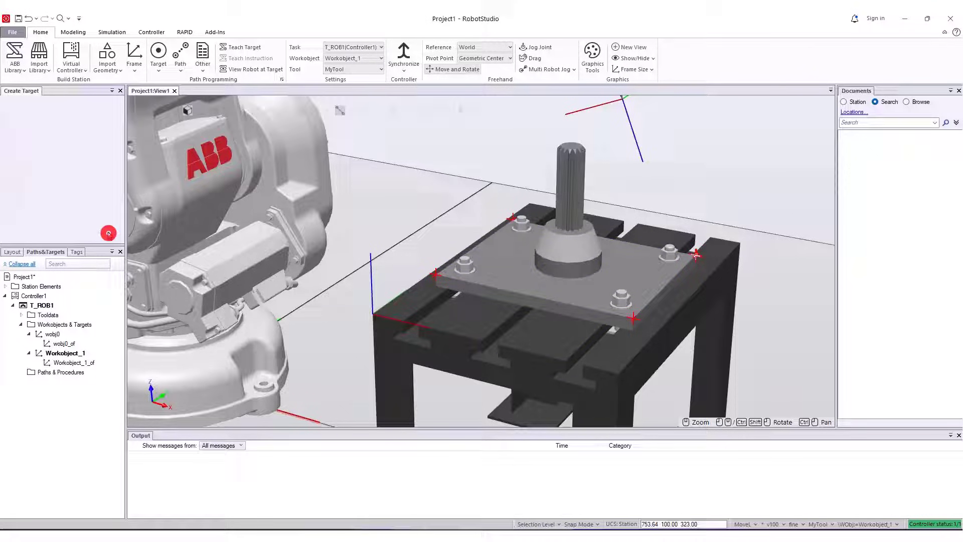
pyautogui.click(74, 235)
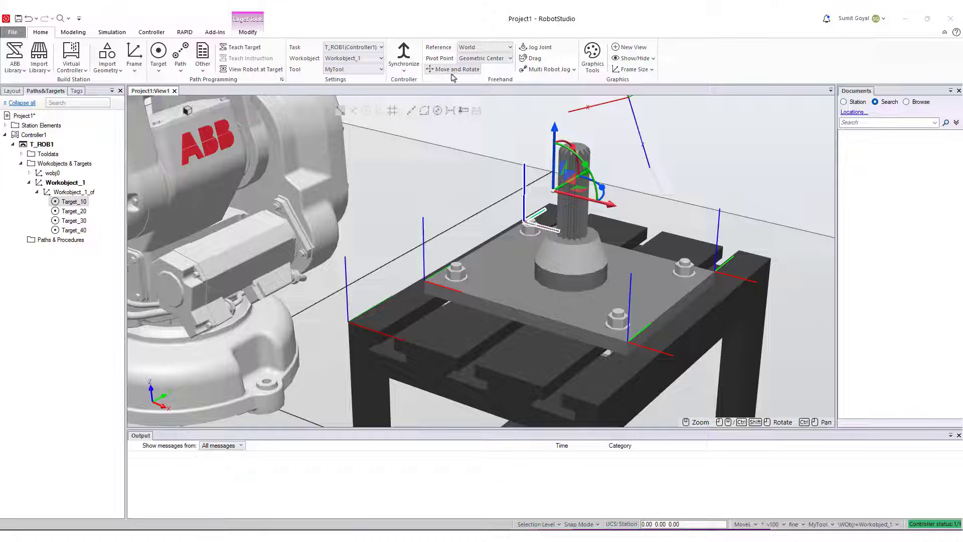
# Preview MyTool at Target_10 and view the table from the side to check its orientation.
pyautogui.click(453, 70)
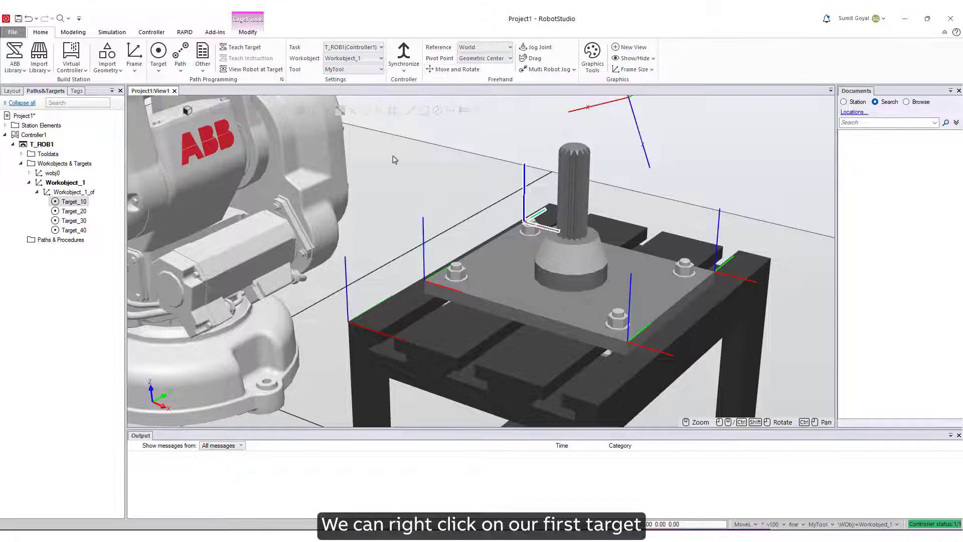
pyautogui.rightClick(83, 204)
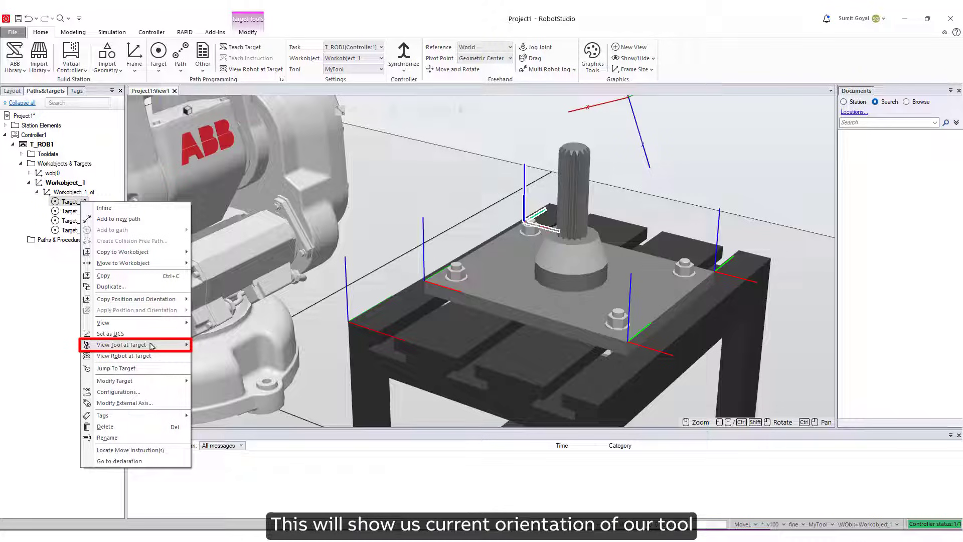
pyautogui.moveTo(152, 345)
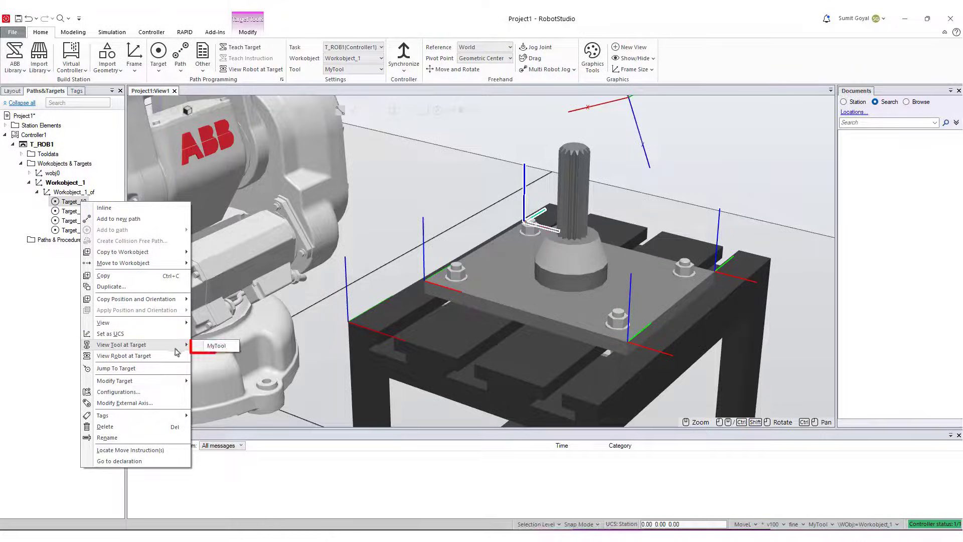
pyautogui.click(211, 347)
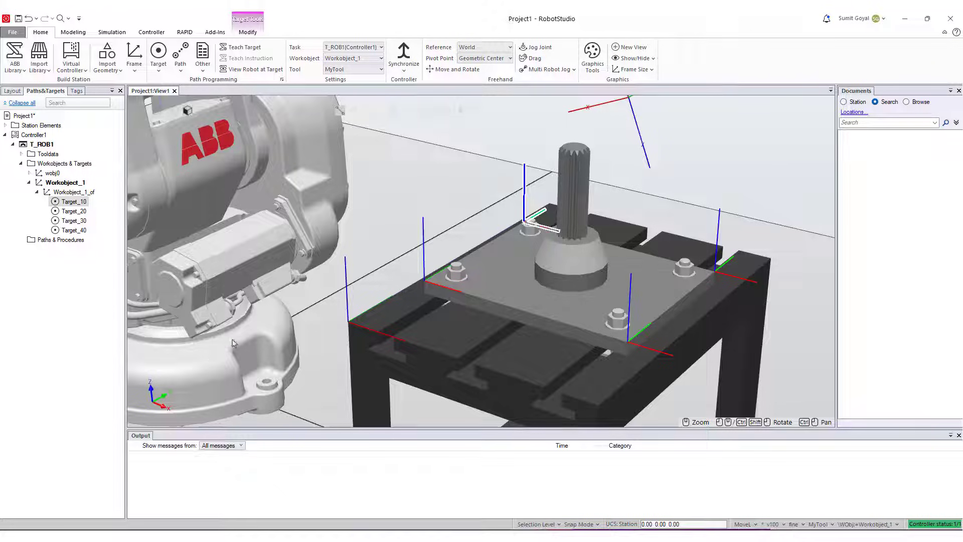
pyautogui.keyDown('ctrl'); pyautogui.keyDown('shift'); pyautogui.moveTo(536, 223); pyautogui.dragTo(547, 221); pyautogui.keyUp('shift'); pyautogui.keyUp('ctrl')
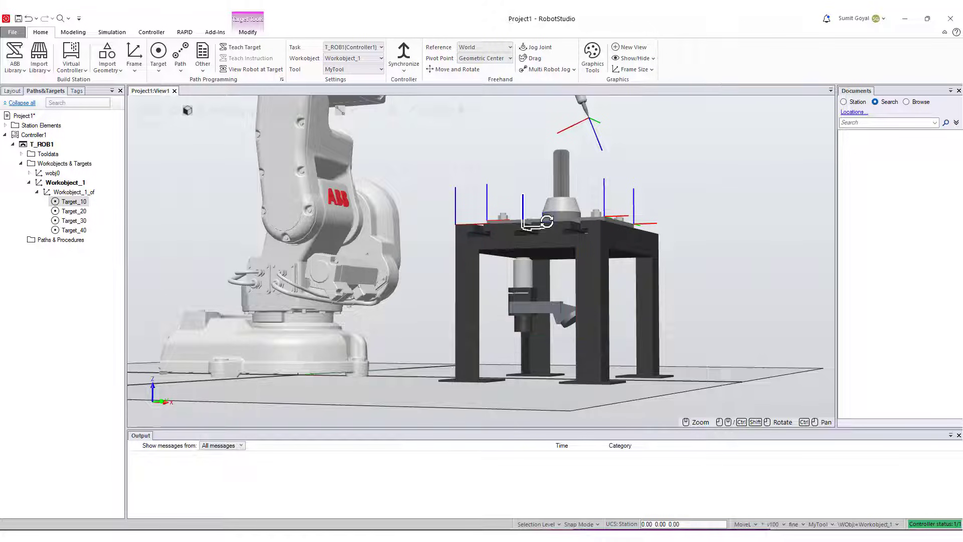
# Apply a 180° rotation about Target_10's local Y axis, then close the rotate tool and deselect the target.
pyautogui.scroll(3, 552, 215)
pyautogui.rightClick(81, 202)
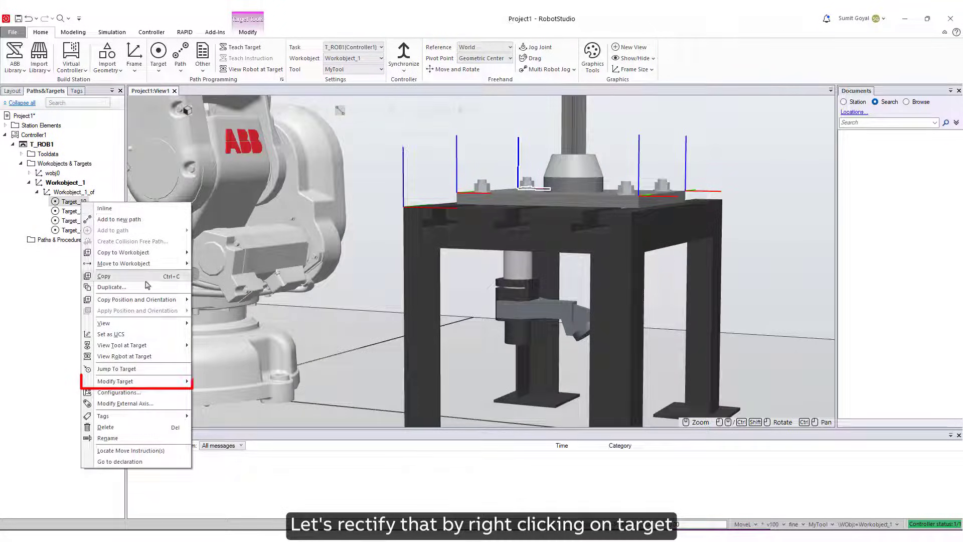
pyautogui.click(172, 384)
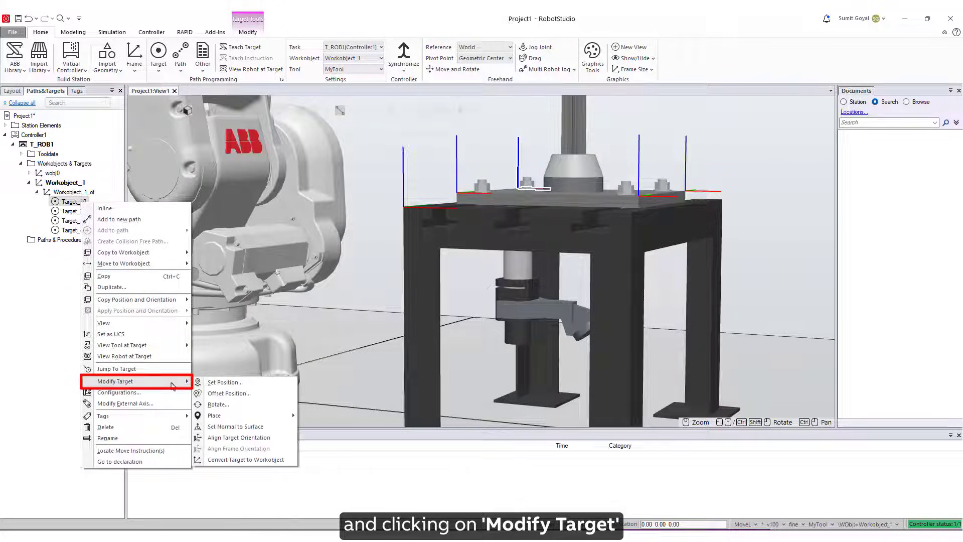
pyautogui.click(226, 405)
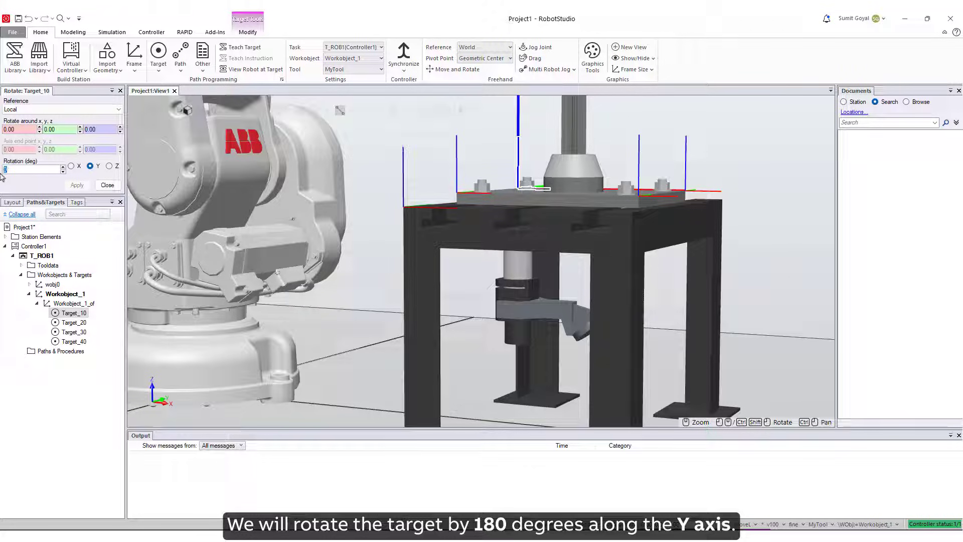
pyautogui.write('18')
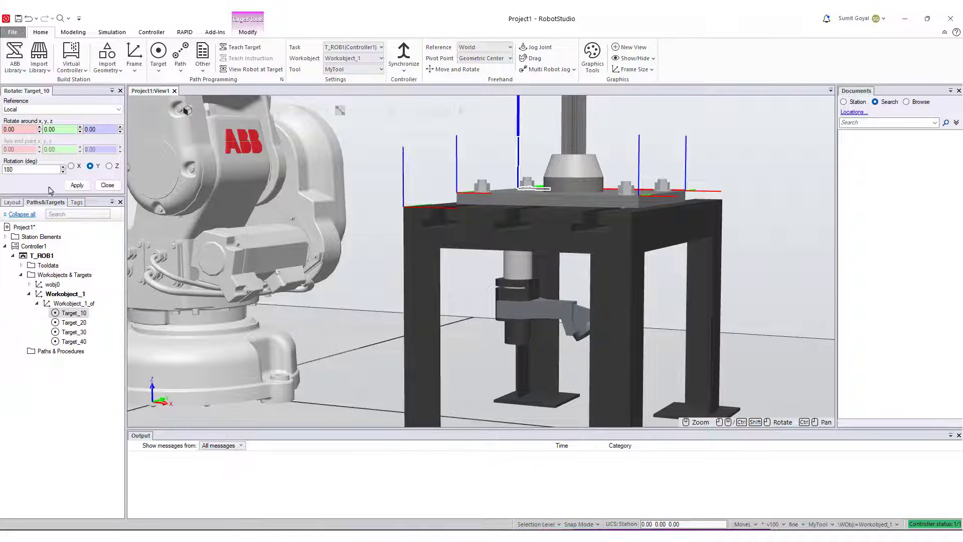
pyautogui.click(77, 185)
pyautogui.scroll(-2, 457, 257)
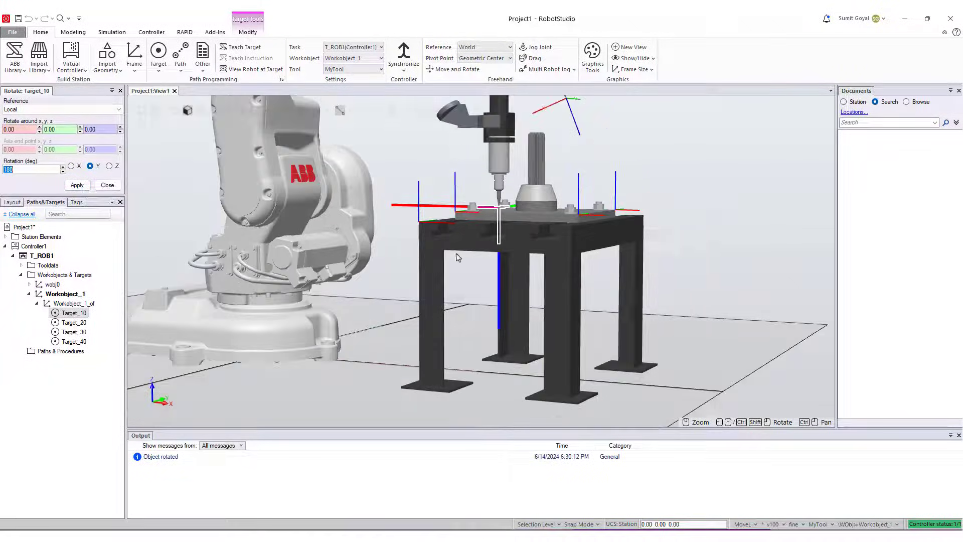
pyautogui.scroll(5, 464, 261)
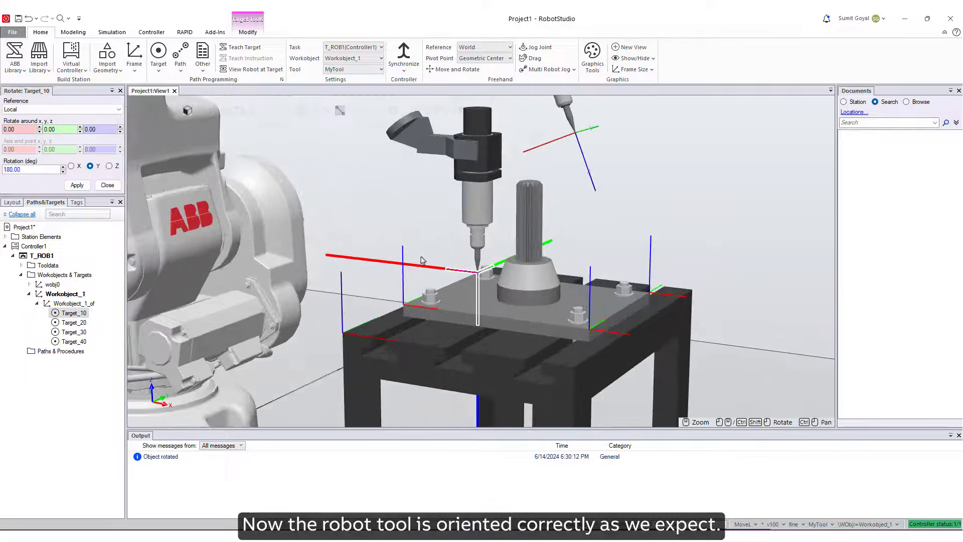
pyautogui.keyDown('ctrl'); pyautogui.keyDown('shift'); pyautogui.moveTo(422, 259); pyautogui.dragTo(421, 262); pyautogui.keyUp('shift'); pyautogui.keyUp('ctrl')
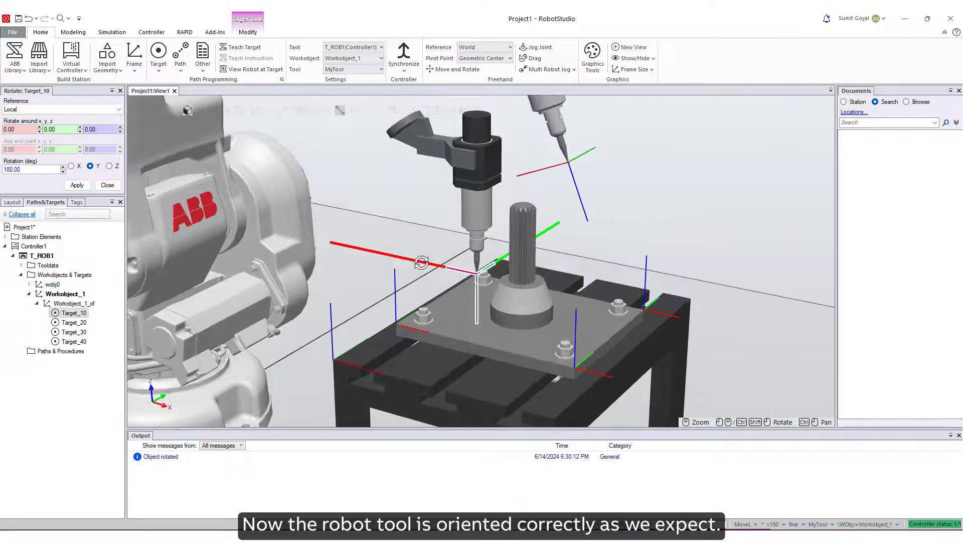
pyautogui.click(107, 185)
pyautogui.click(49, 363)
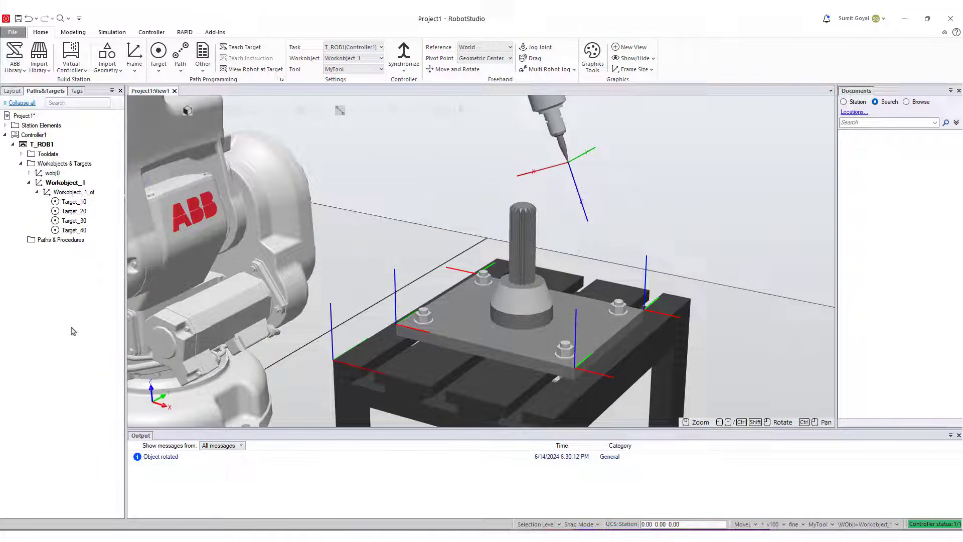
# Copy Target_10's orientation relative to world and apply it to Target_20, Target_30 and Target_40.
pyautogui.click(79, 203)
pyautogui.rightClick(80, 202)
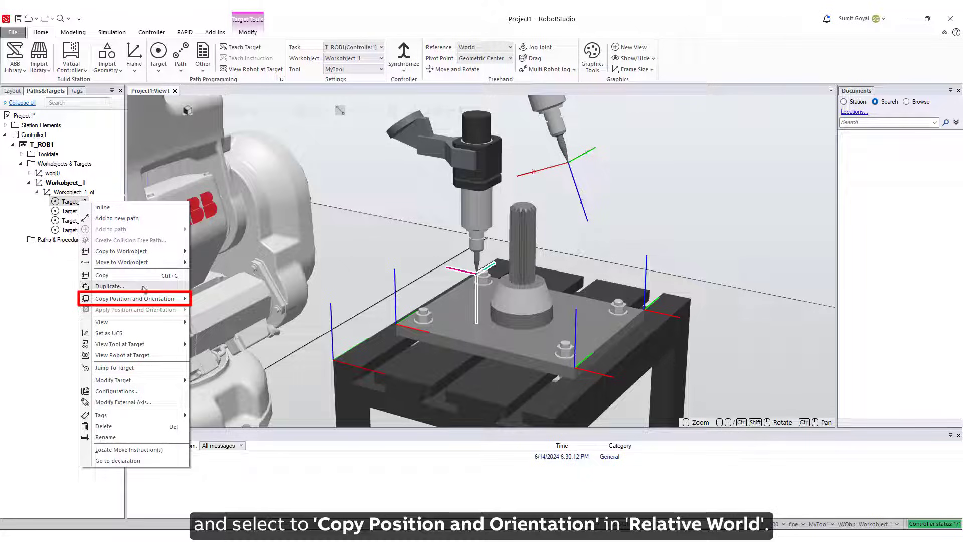
pyautogui.moveTo(158, 300)
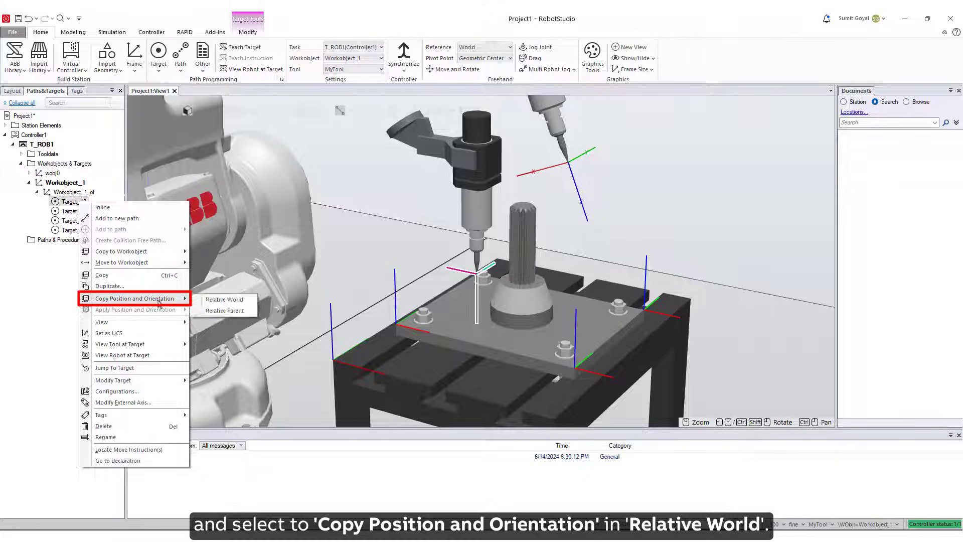
pyautogui.click(209, 301)
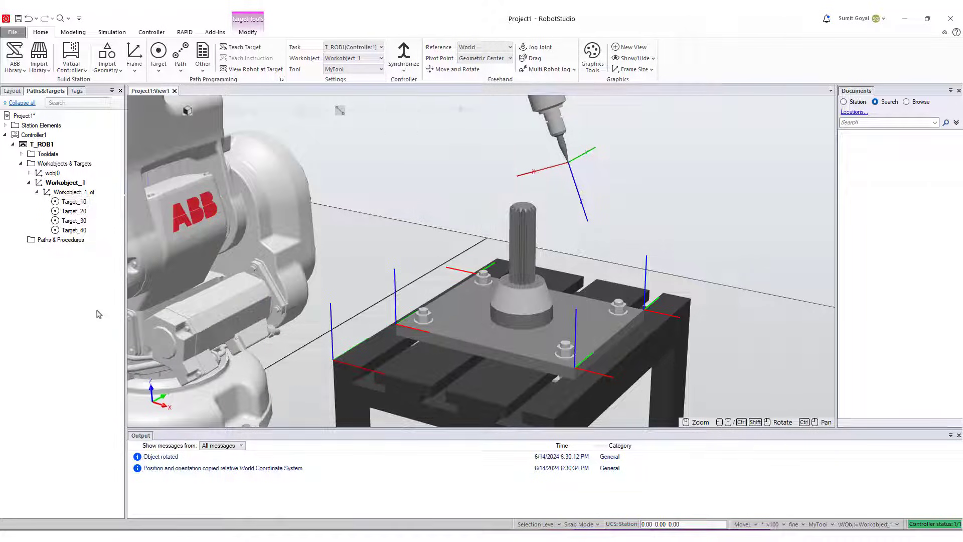
pyautogui.click(74, 211)
pyautogui.keyDown('ctrl'); pyautogui.click(74, 220); pyautogui.keyUp('ctrl')
pyautogui.keyDown('ctrl'); pyautogui.click(75, 229); pyautogui.keyUp('ctrl')
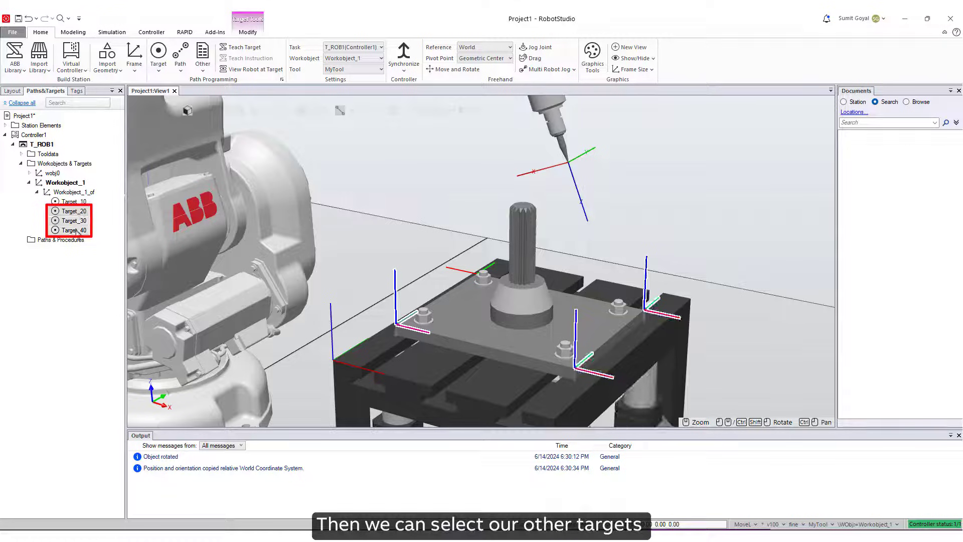
pyautogui.rightClick(77, 231)
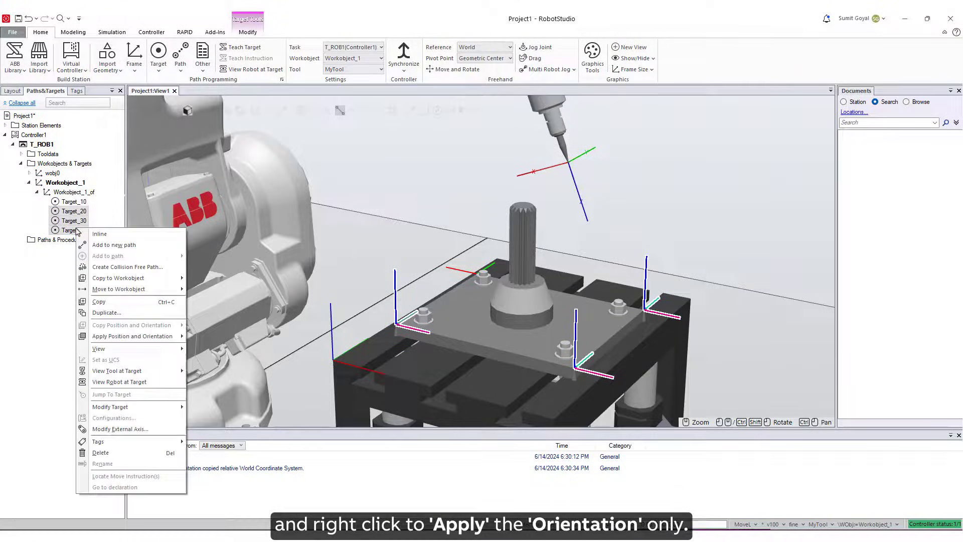
pyautogui.moveTo(182, 336)
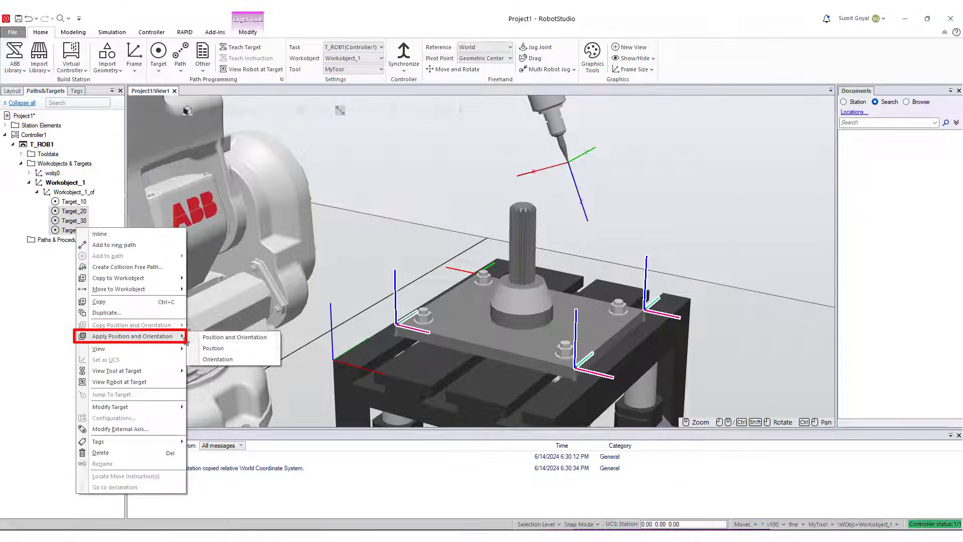
pyautogui.click(215, 359)
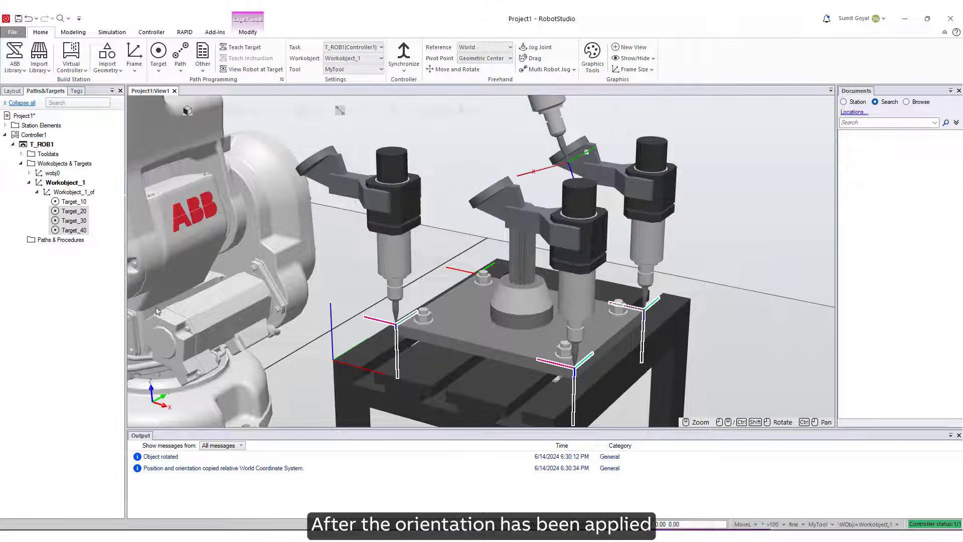
# Check the MyTool preview at Target_10, Target_20 and the remaining targets.
pyautogui.click(75, 324)
pyautogui.click(75, 202)
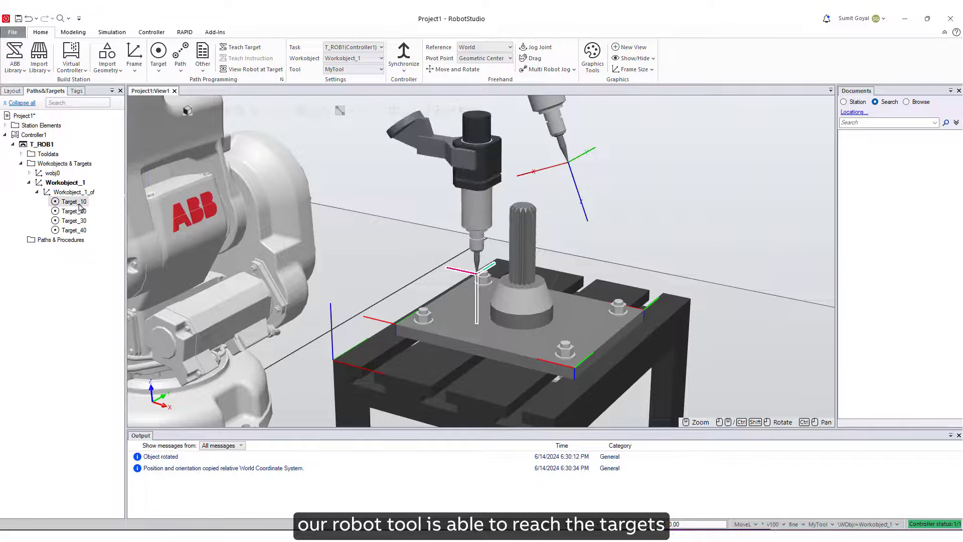
pyautogui.click(78, 221)
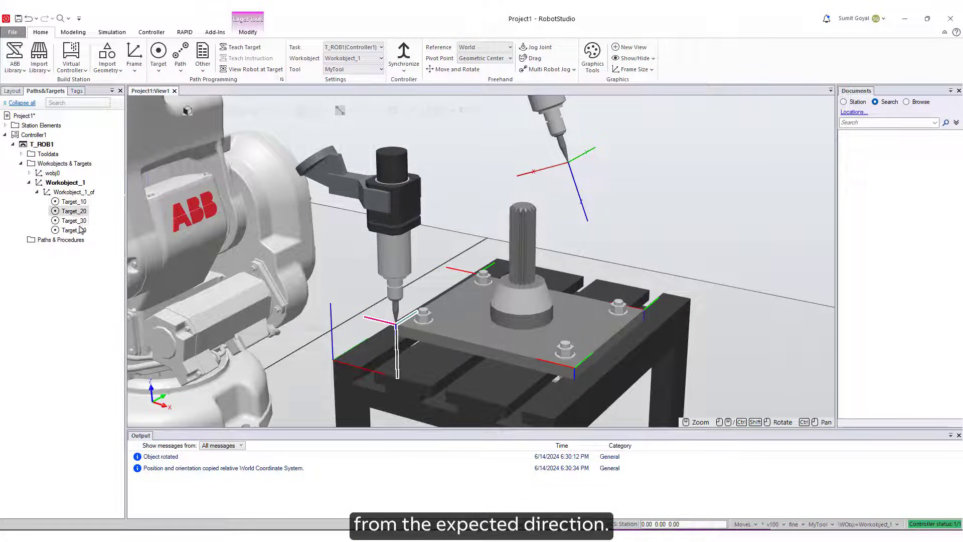
pyautogui.click(80, 230)
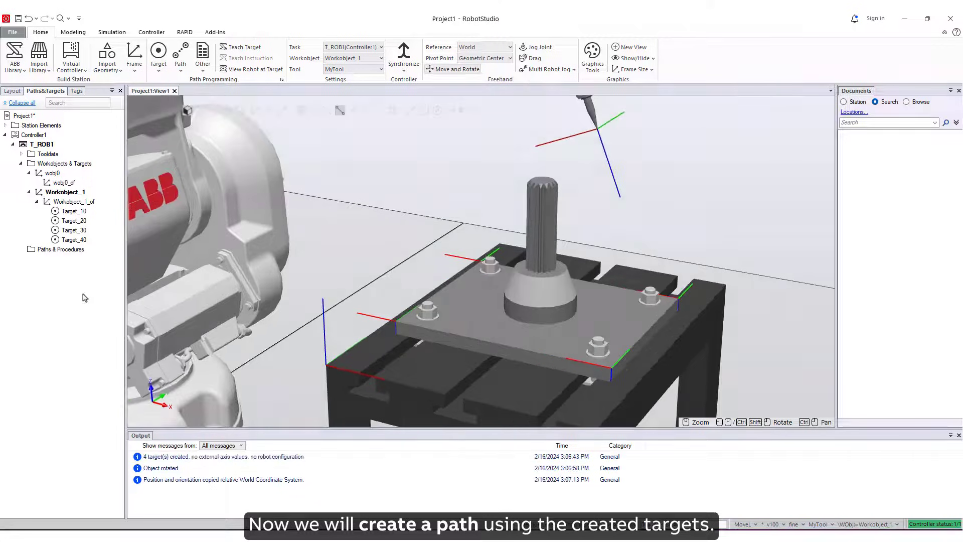
# Create Path_10 from Target_10 through Target_40 and expand it.
pyautogui.click(77, 212)
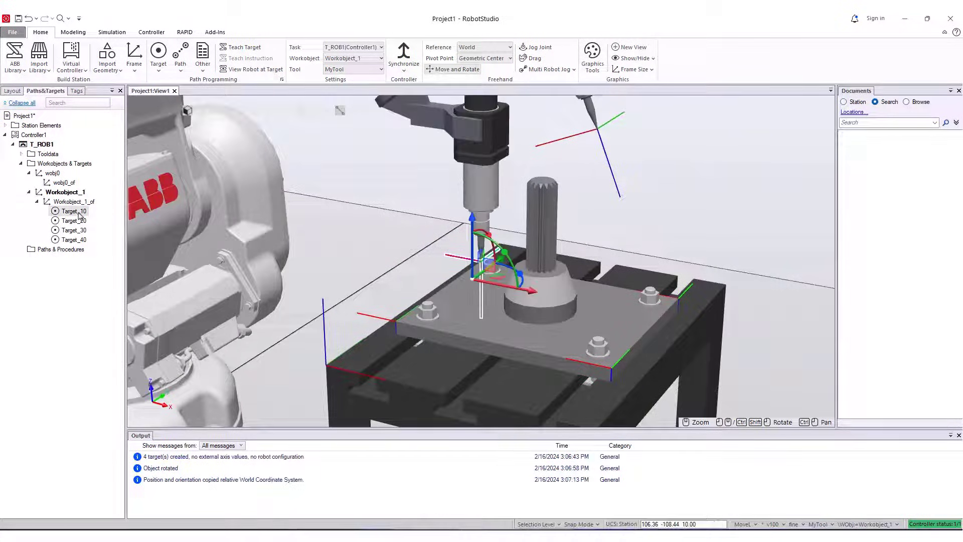
pyautogui.keyDown('shift'); pyautogui.click(73, 240); pyautogui.keyUp('shift')
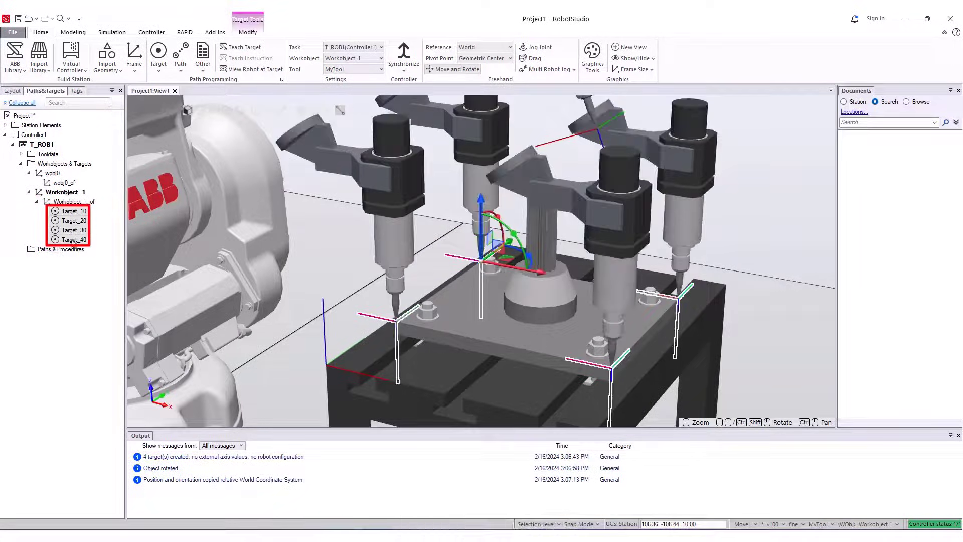
pyautogui.rightClick(74, 241)
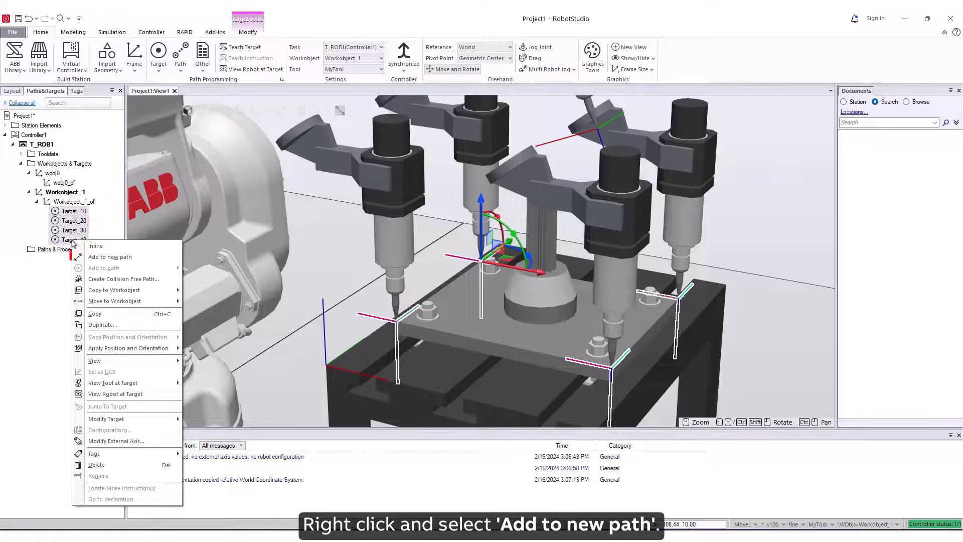
pyautogui.click(109, 256)
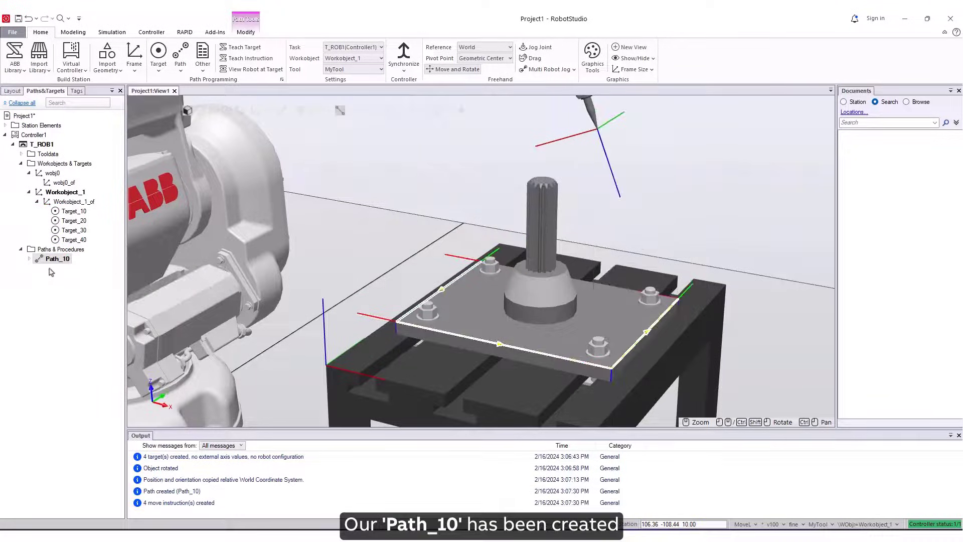
pyautogui.click(29, 259)
# Append a move to Target_10 as the last instruction of Path_10.
pyautogui.rightClick(82, 212)
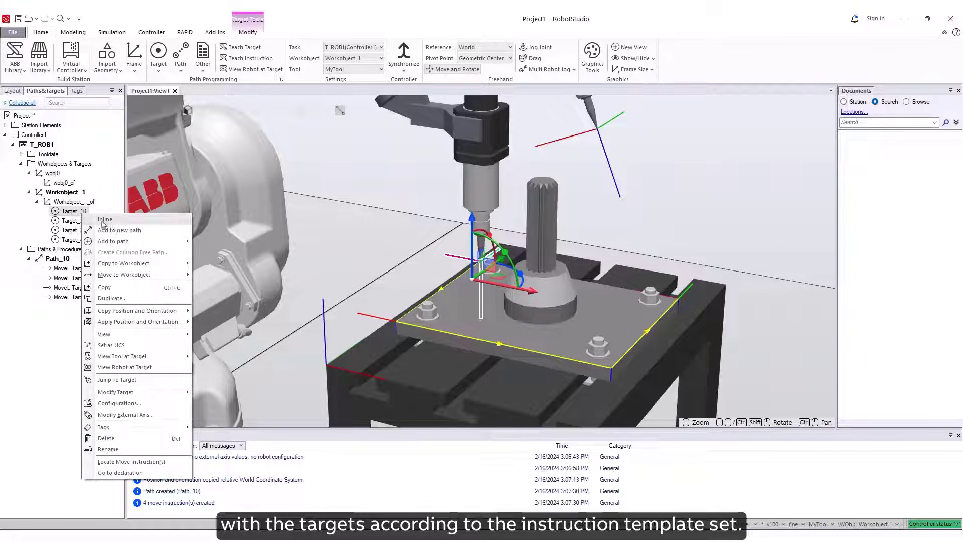
pyautogui.moveTo(115, 241)
pyautogui.moveTo(259, 256)
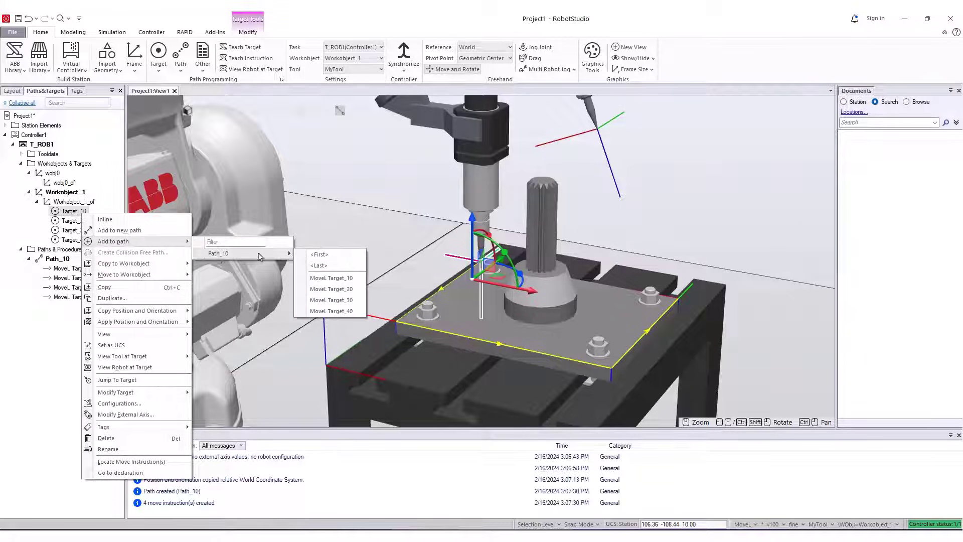
pyautogui.click(319, 265)
# Select all five move instructions in Path_10 and review their options without changing anything.
pyautogui.click(75, 268)
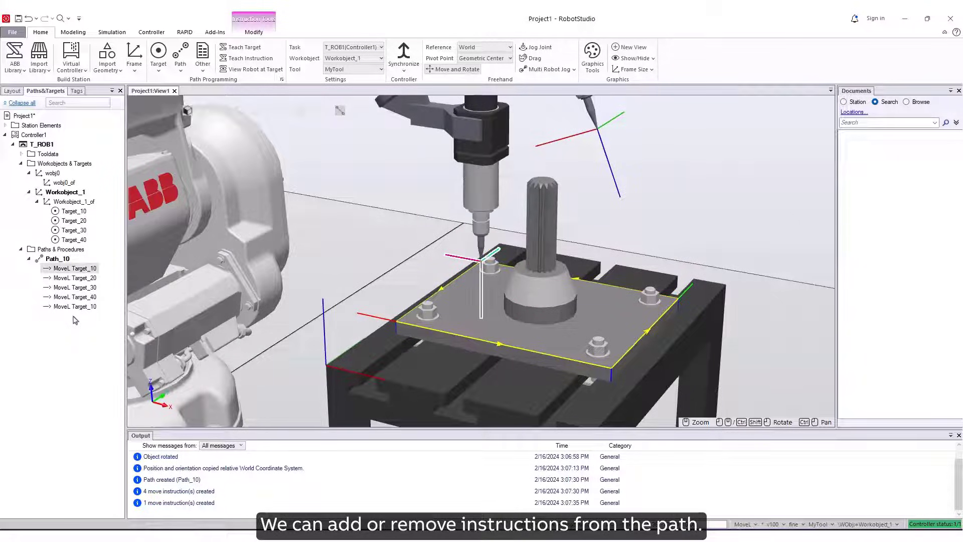
pyautogui.keyDown('shift'); pyautogui.click(76, 307); pyautogui.keyUp('shift')
pyautogui.rightClick(75, 303)
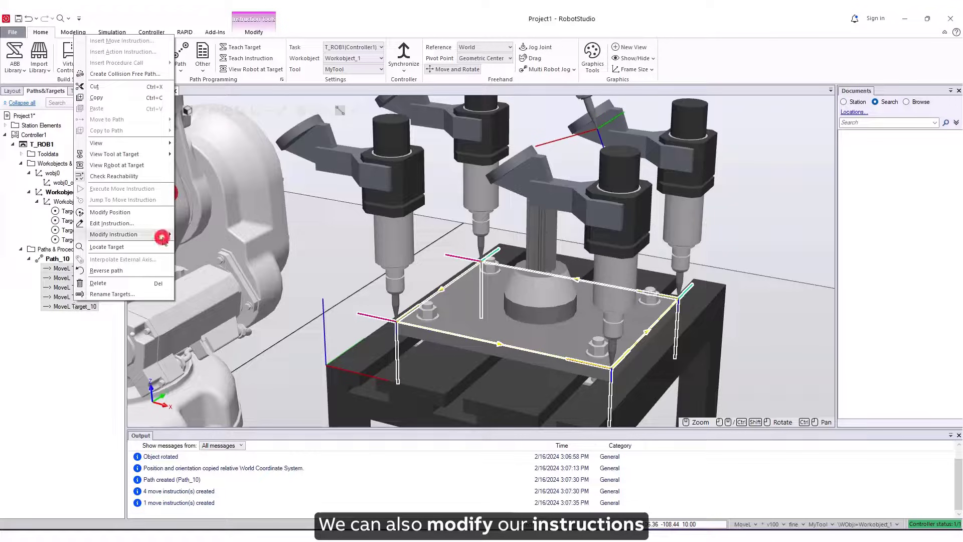
pyautogui.moveTo(150, 234)
pyautogui.moveTo(223, 235)
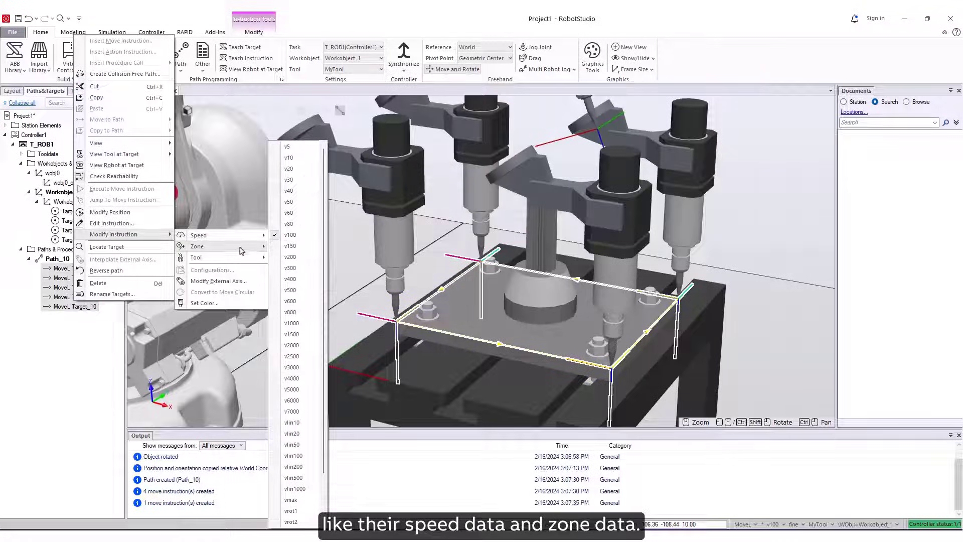
pyautogui.moveTo(257, 259)
pyautogui.click(294, 258)
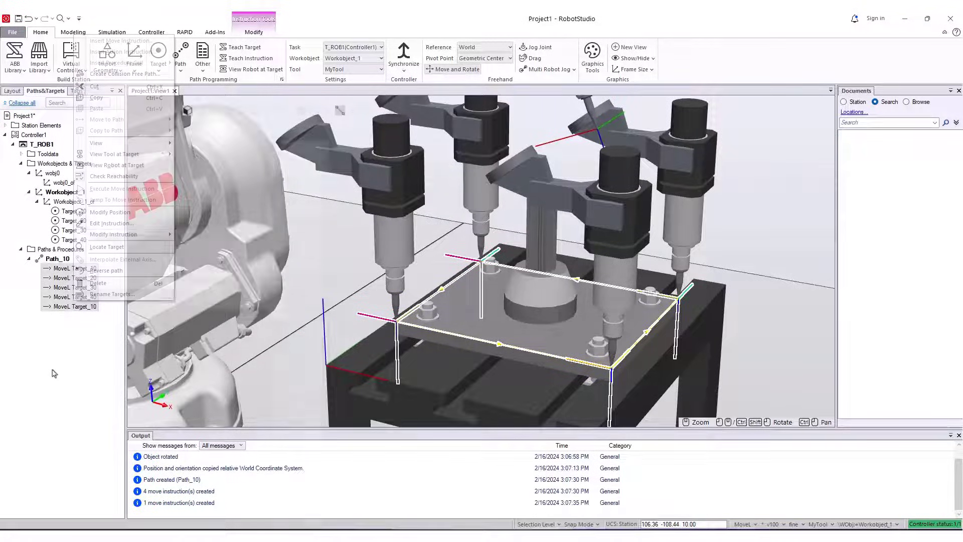
# Center the robot and table, then auto-configure Path_10's linear/circular move instructions.
pyautogui.click(61, 365)
pyautogui.scroll(-10, 315, 288)
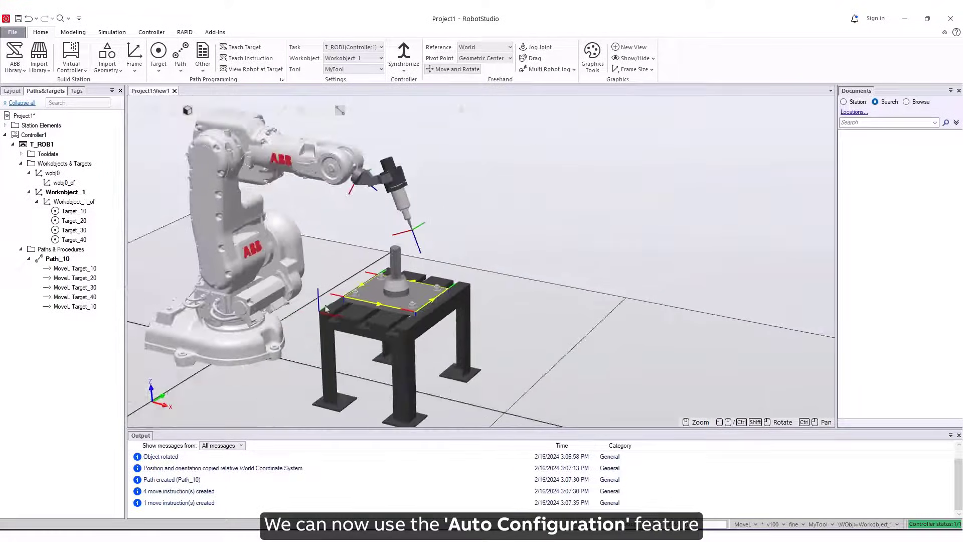
pyautogui.keyDown('ctrl'); pyautogui.moveTo(269, 314); pyautogui.dragTo(319, 310); pyautogui.keyUp('ctrl')
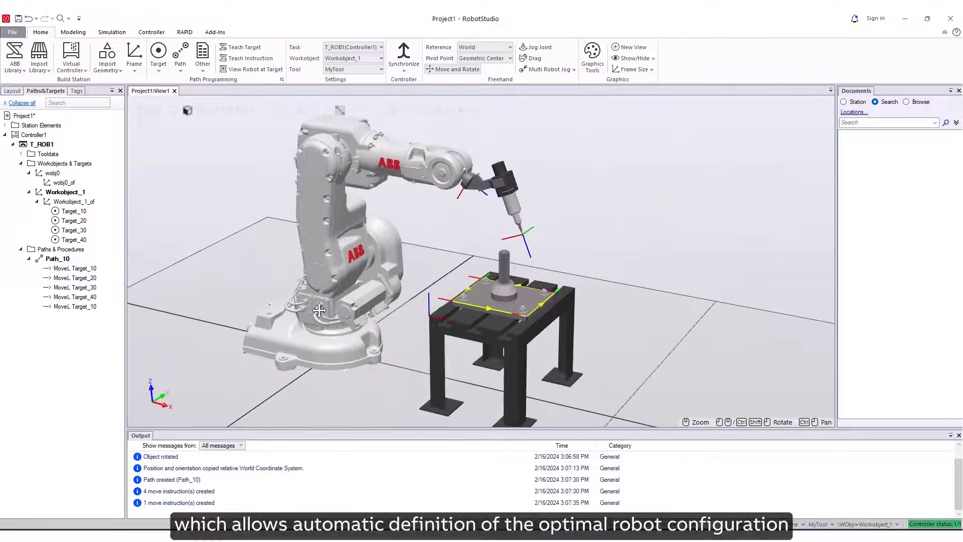
pyautogui.rightClick(57, 260)
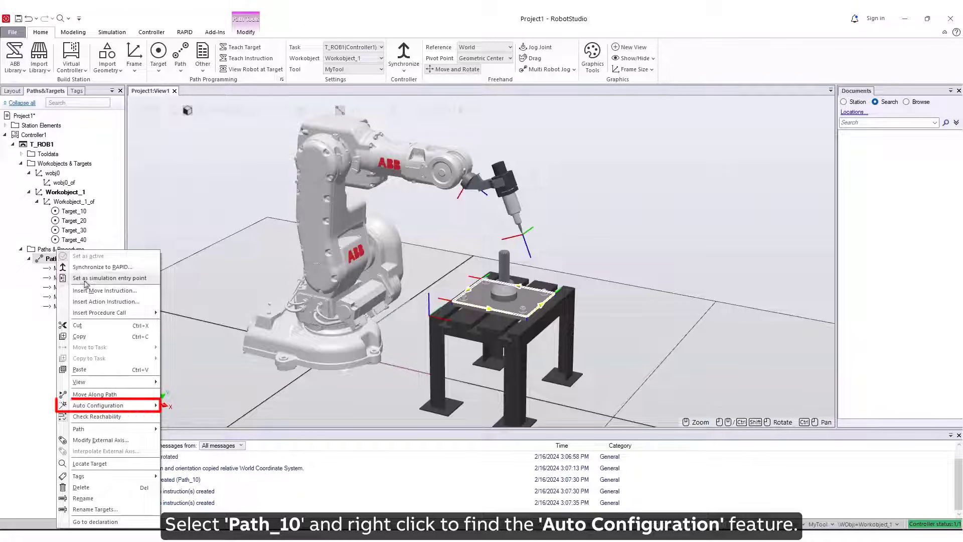
pyautogui.click(147, 405)
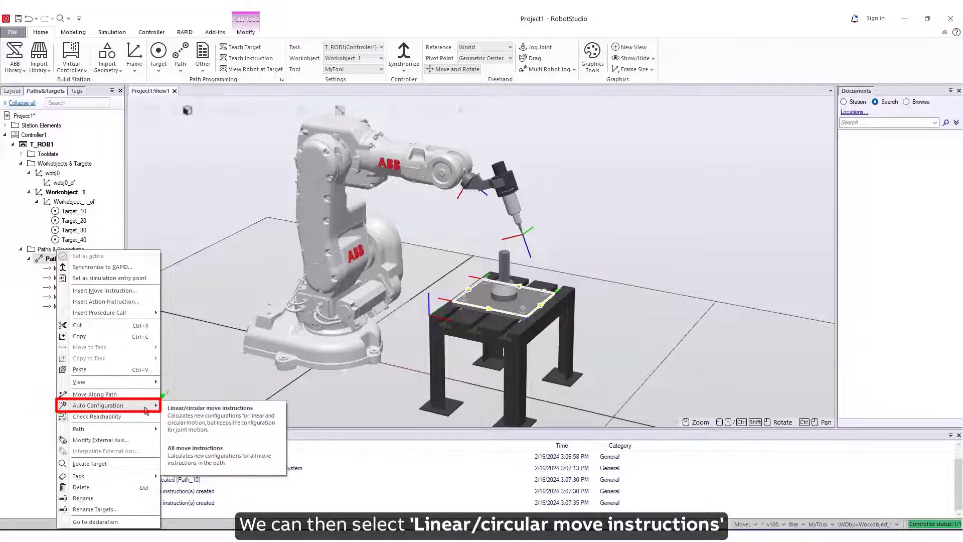
pyautogui.click(187, 414)
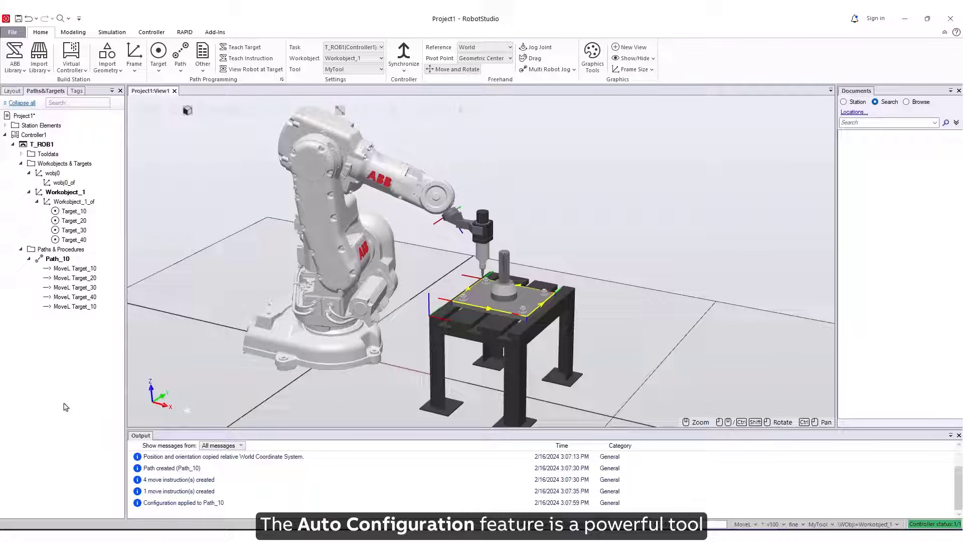
pyautogui.click(61, 260)
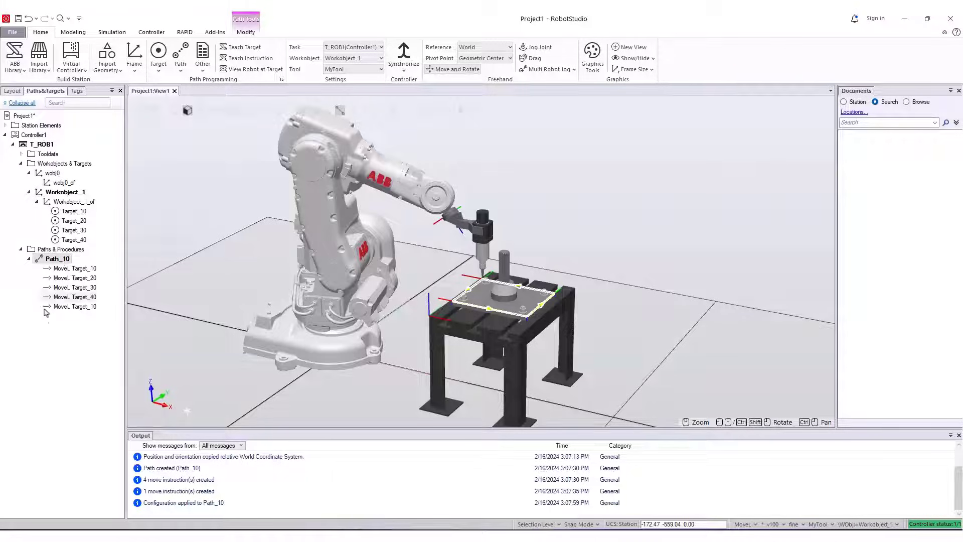
pyautogui.click(47, 325)
pyautogui.click(45, 144)
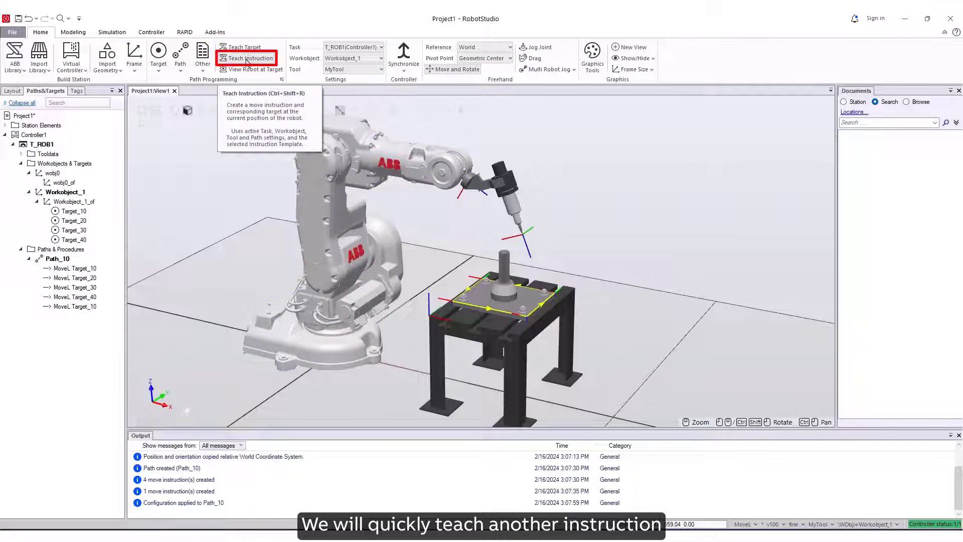
# Teach an instruction at the current pose and rename the new Target_50 to HomePos.
pyautogui.click(249, 59)
pyautogui.click(70, 325)
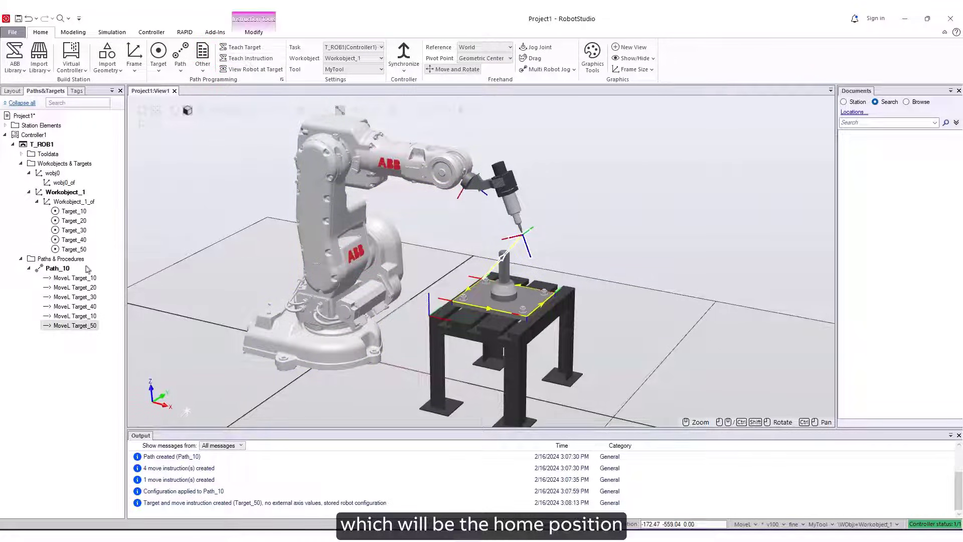
pyautogui.rightClick(75, 249)
pyautogui.click(103, 484)
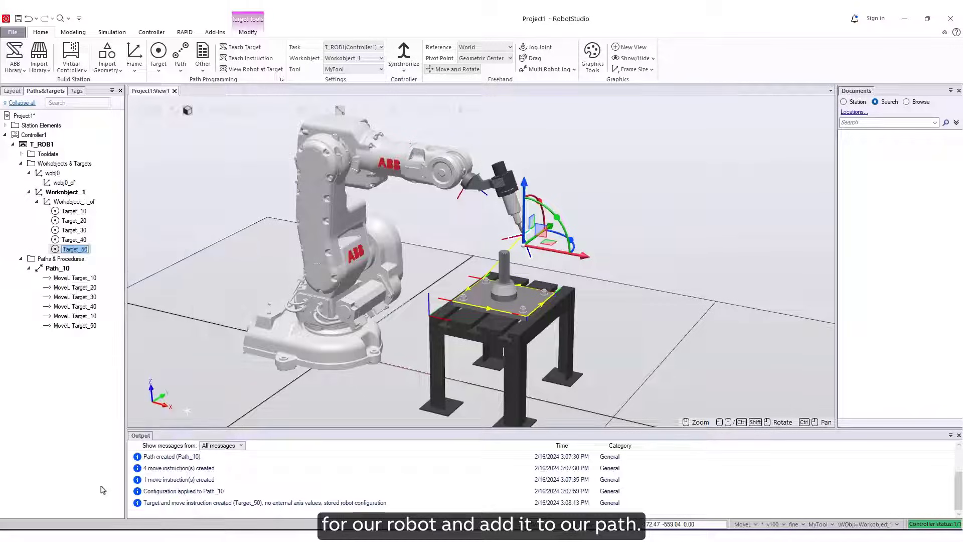
pyautogui.write('HomeP')
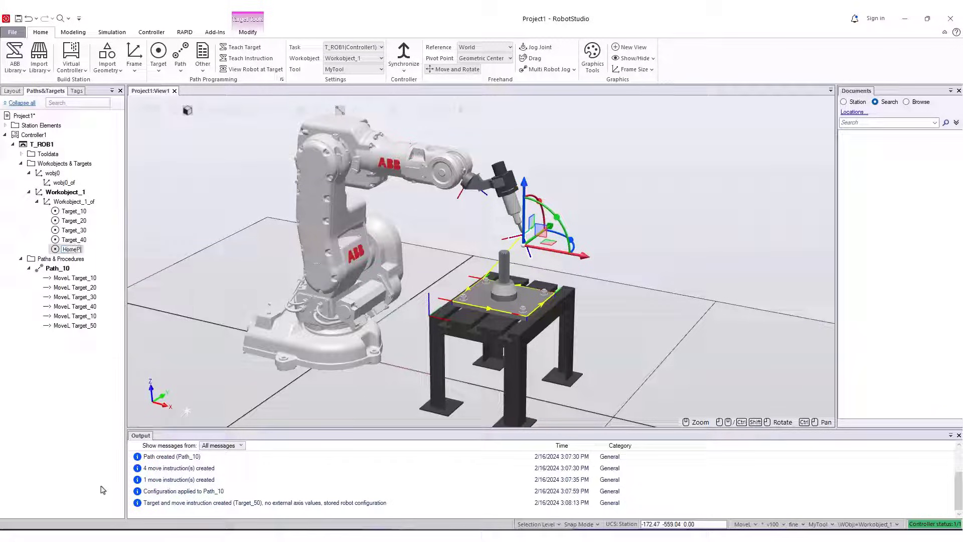
pyautogui.write('os')
pyautogui.press('Return')
# Insert a move to HomePos as the first instruction of Path_10.
pyautogui.click(75, 325)
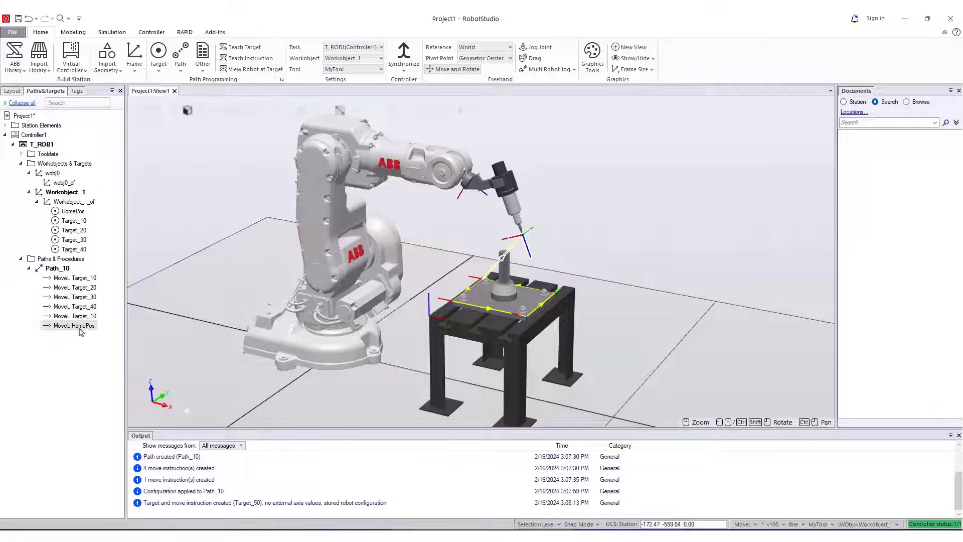
pyautogui.click(70, 211)
pyautogui.rightClick(70, 210)
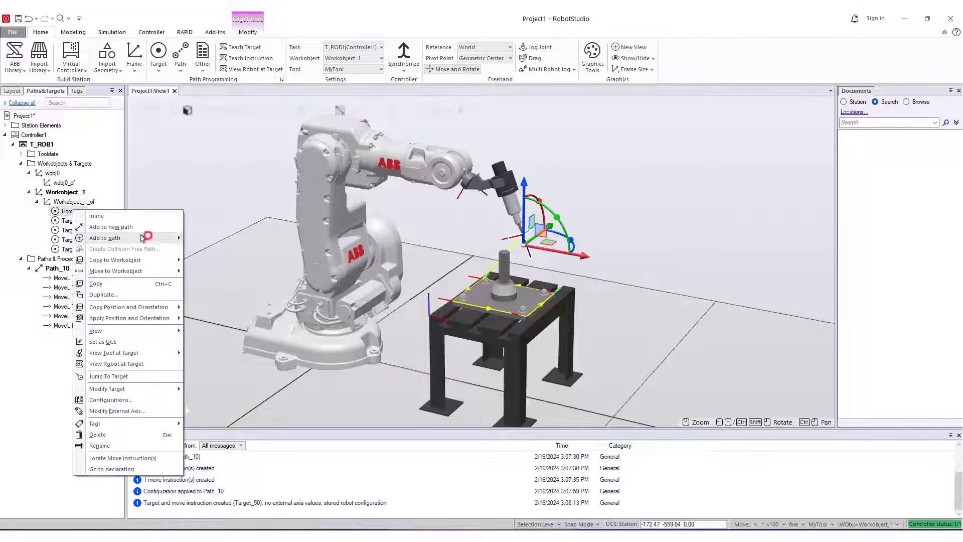
pyautogui.moveTo(105, 238)
pyautogui.moveTo(236, 250)
pyautogui.click(296, 251)
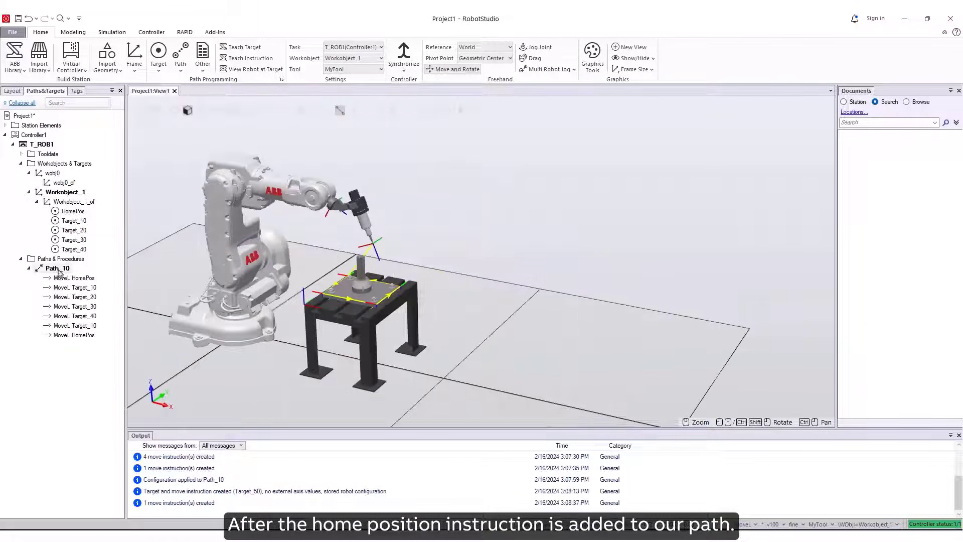
# Run Move Along Path on Path_10 so the robot traces every target in order.
pyautogui.rightClick(58, 269)
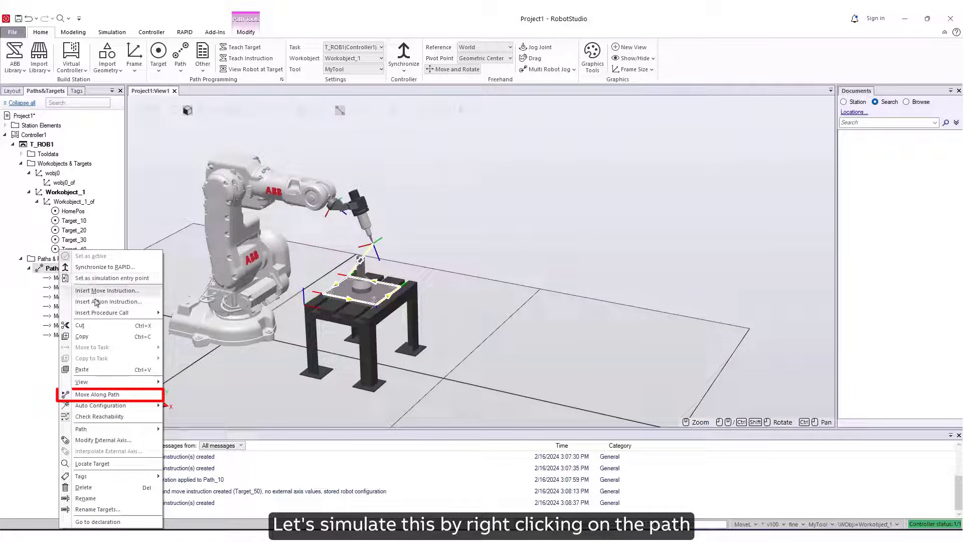
pyautogui.click(110, 394)
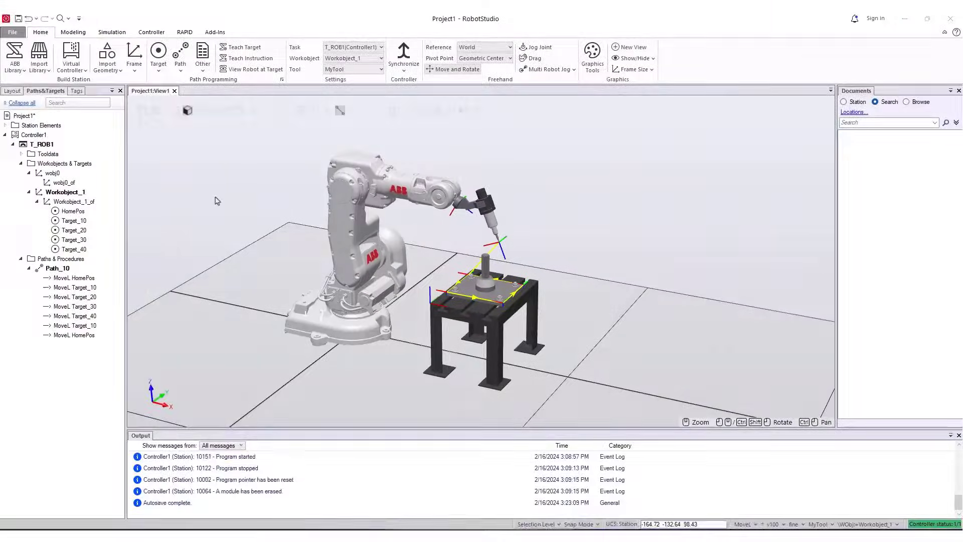
# Save Project1 with the Quick Access Toolbar Save button.
pyautogui.click(18, 20)
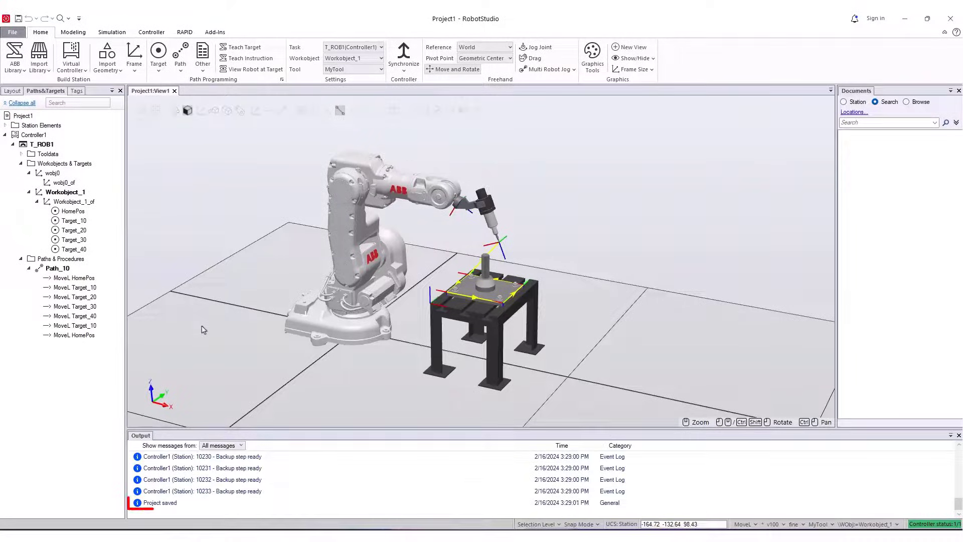